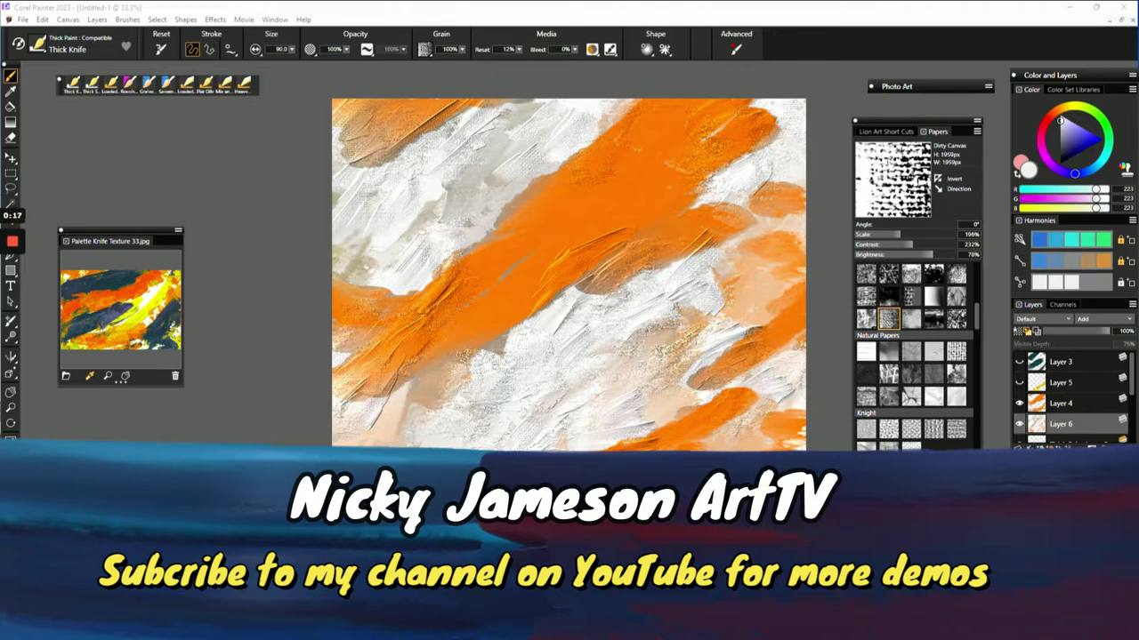
Add a Thick Knife stroke to the white paint on Layer 6 and switch to the Thick Sargent brush.
{"action": "left_click_drag", "start_coordinate": [505, 349], "coordinate": [457, 379]}
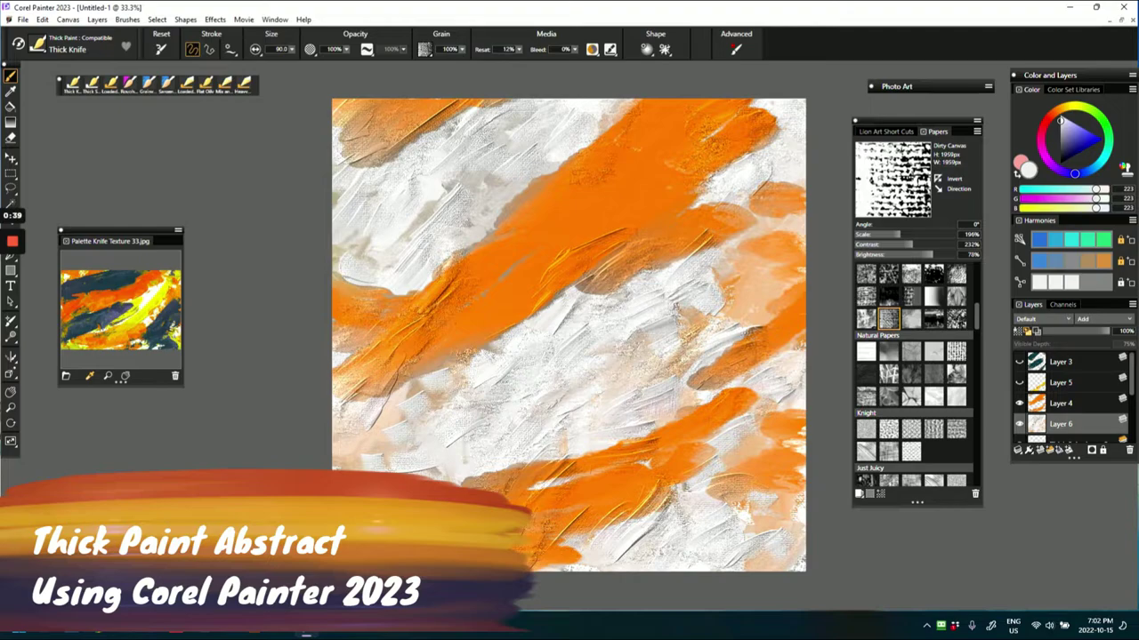
{"action": "left_click", "coordinate": [92, 86]}
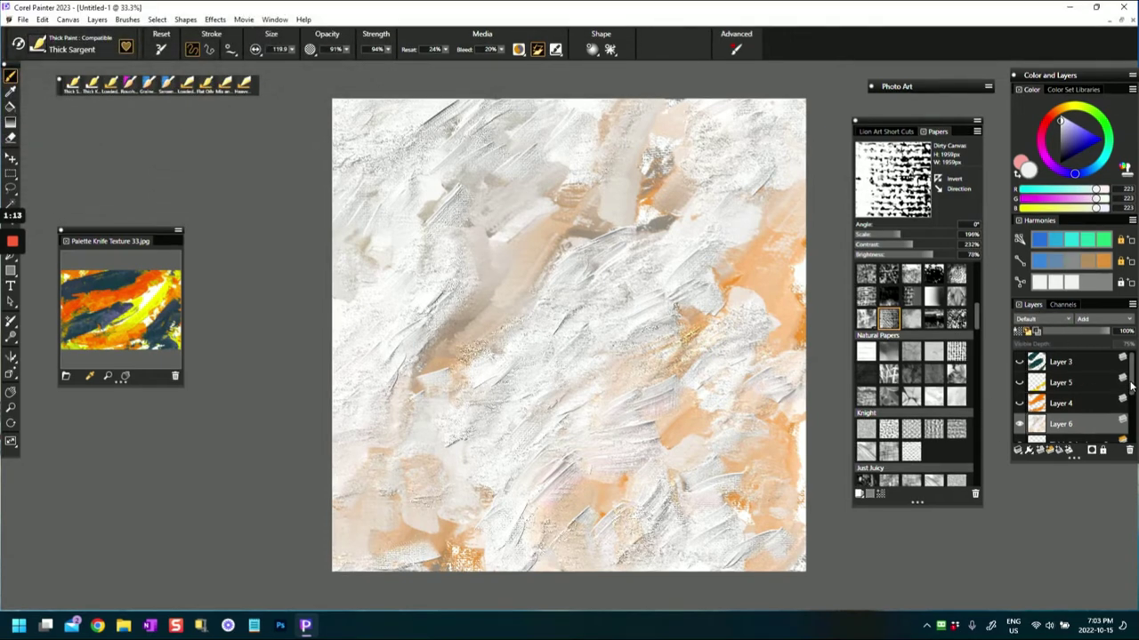
Hide Thick Paint Layer 2 and Layer 6 to expose the underlying base painting.
{"action": "left_click_drag", "start_coordinate": [1133, 392], "coordinate": [1128, 448]}
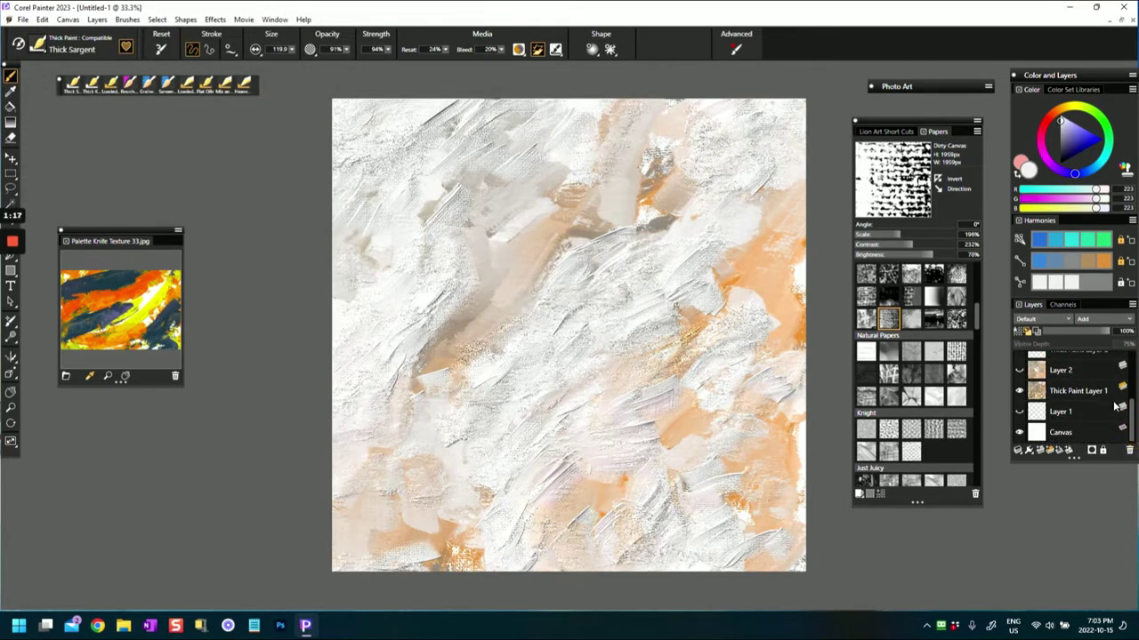
{"action": "scroll", "coordinate": [1132, 418], "scroll_direction": "up", "scroll_amount": 2}
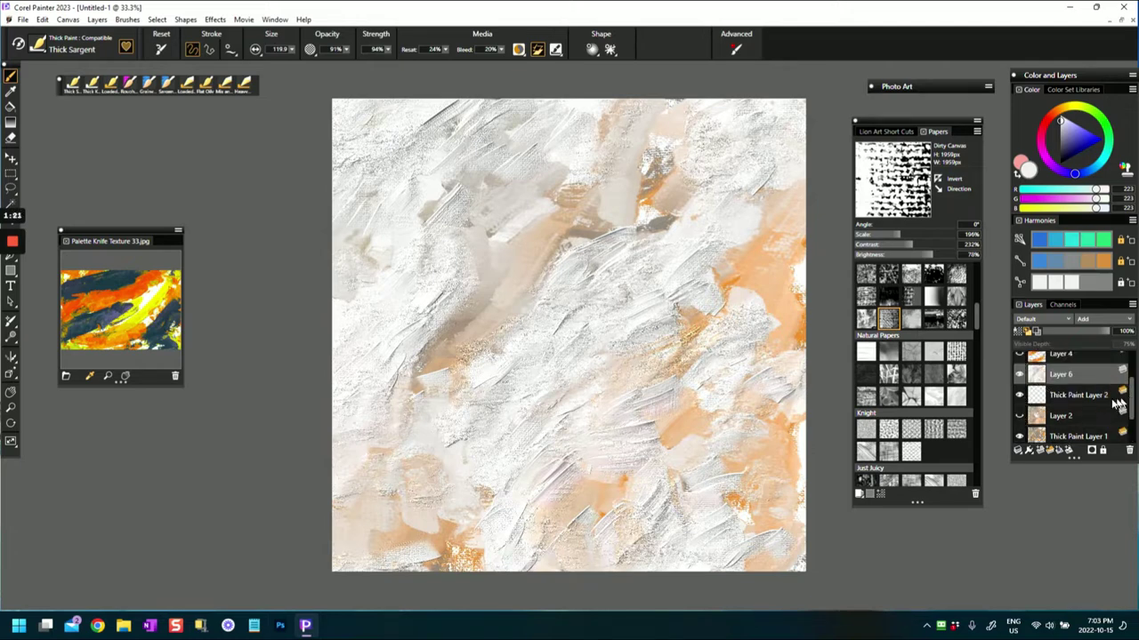
{"action": "left_click", "coordinate": [1018, 395]}
{"action": "left_click_drag", "start_coordinate": [1132, 400], "coordinate": [1128, 360]}
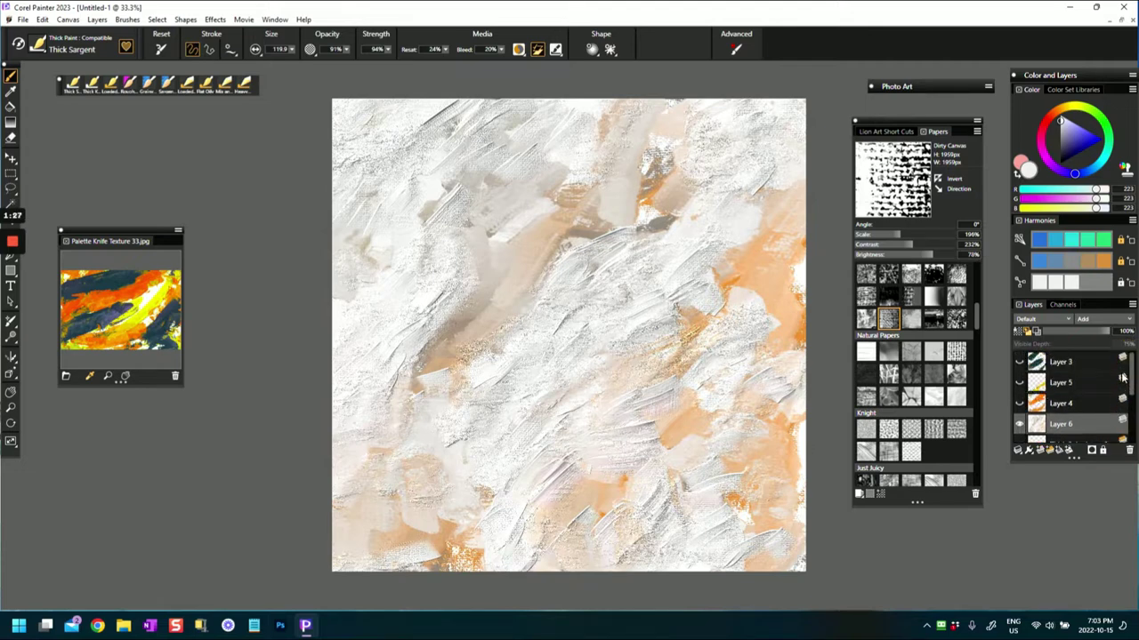
{"action": "mouse_move", "coordinate": [1133, 370]}
{"action": "left_mouse_down"}
{"action": "mouse_move", "coordinate": [1130, 408]}
{"action": "mouse_move", "coordinate": [1125, 390]}
{"action": "left_mouse_up"}
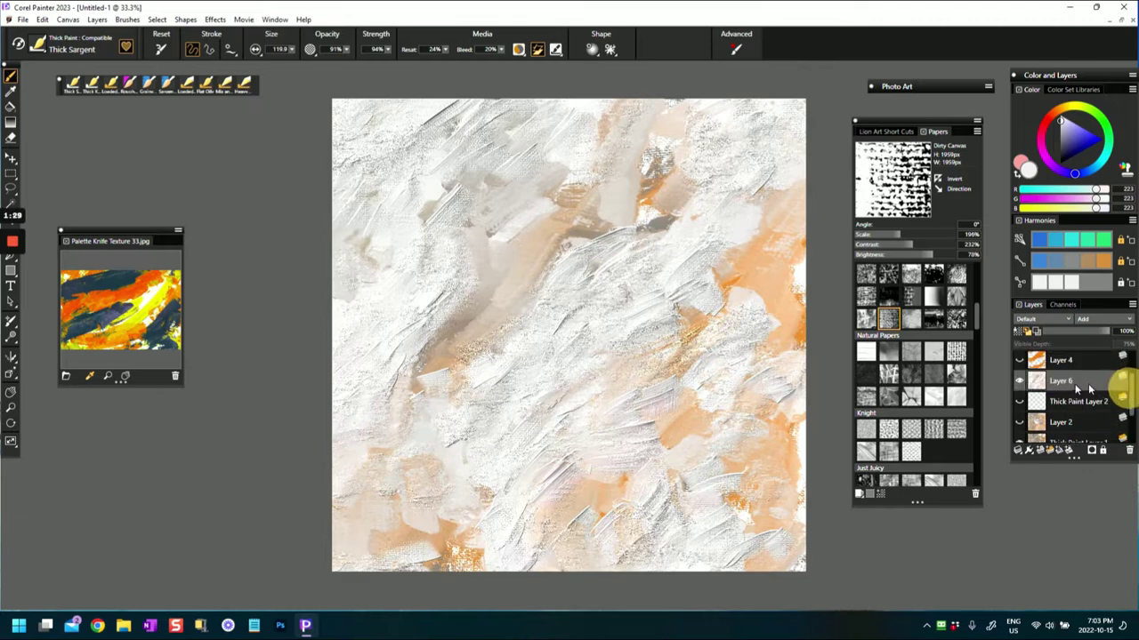
{"action": "left_click", "coordinate": [1020, 381]}
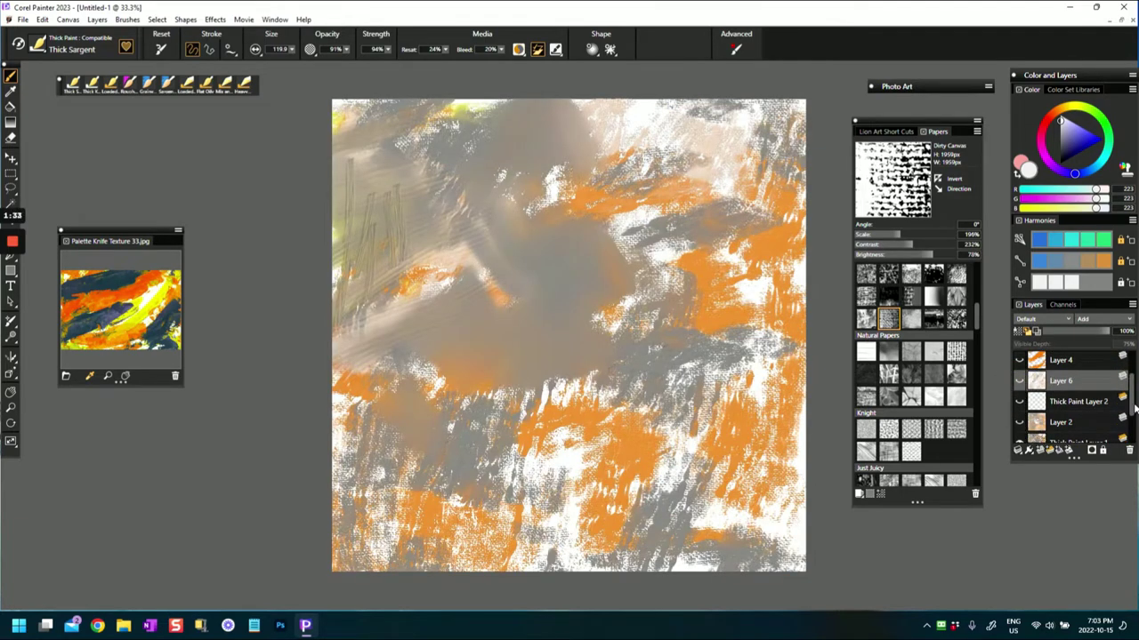
Hide and reshow Thick Paint Layer 1 to compare the base painting with the blank canvas.
{"action": "left_click_drag", "start_coordinate": [1133, 400], "coordinate": [1132, 422]}
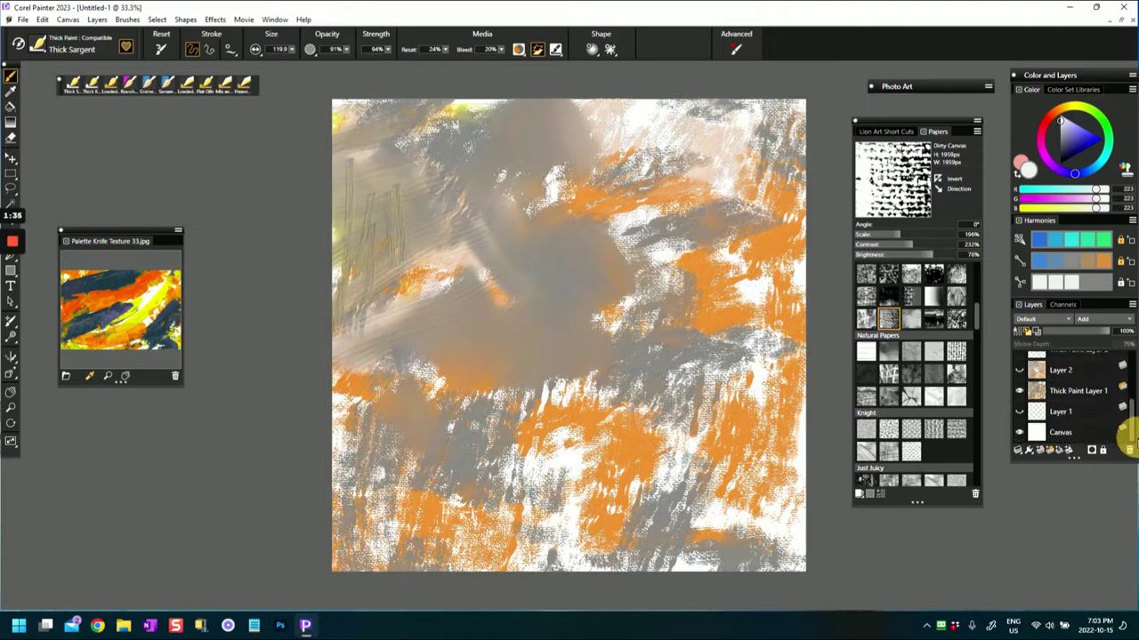
{"action": "left_click", "coordinate": [1019, 392]}
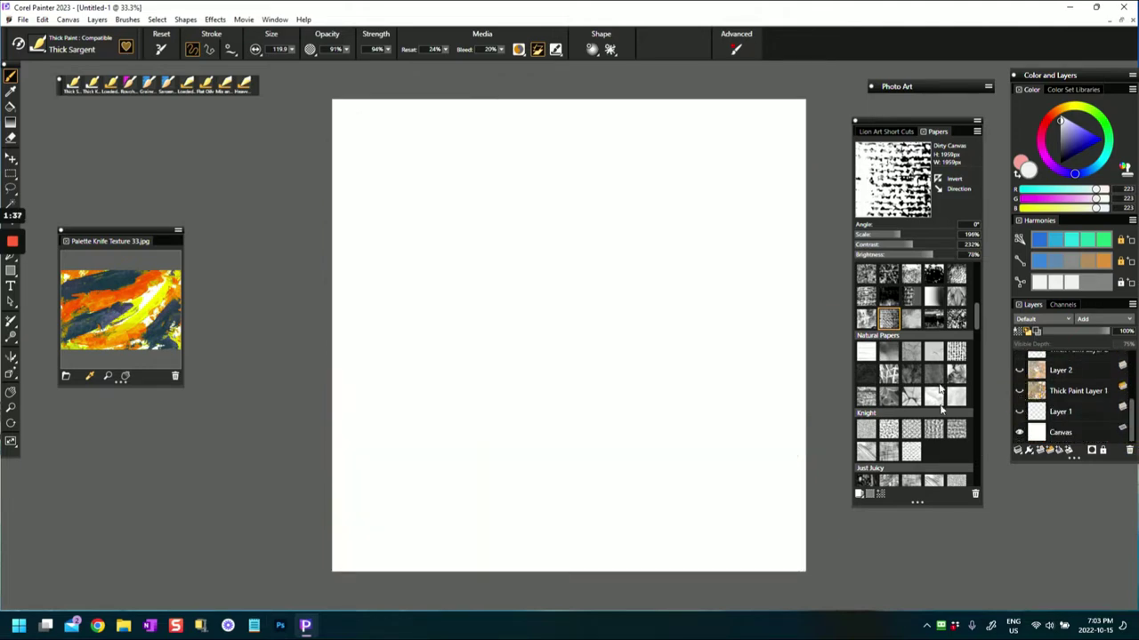
{"action": "left_click", "coordinate": [1020, 392]}
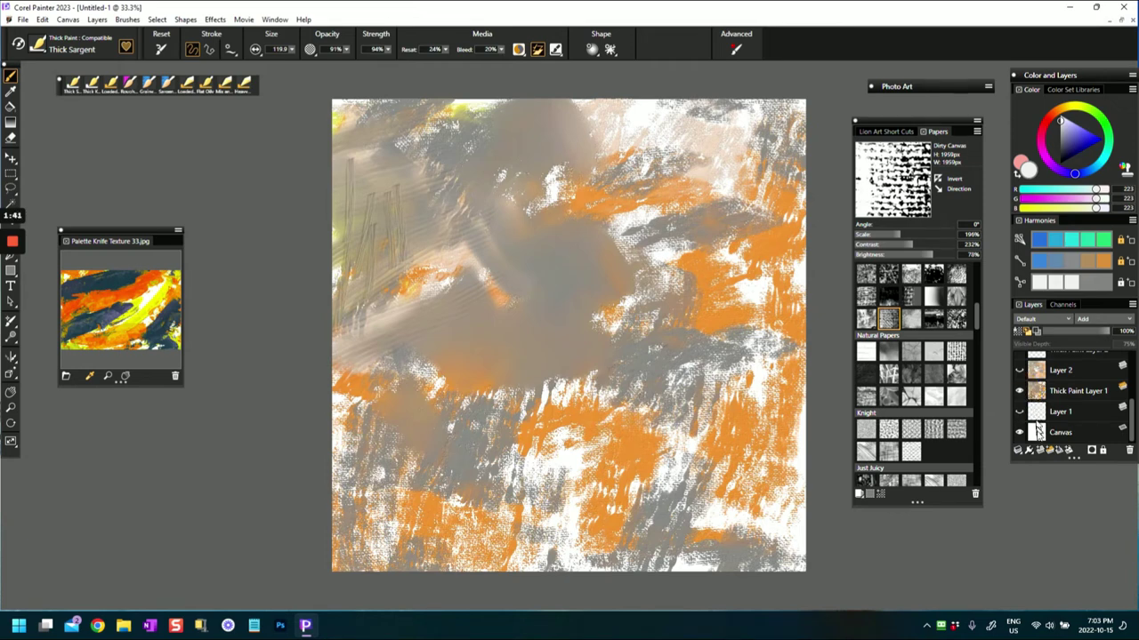
Select Thick Paint Layer 1, try a Thick Sargent dab near the canvas centre, and hide the new layer above it.
{"action": "left_click", "coordinate": [1028, 392]}
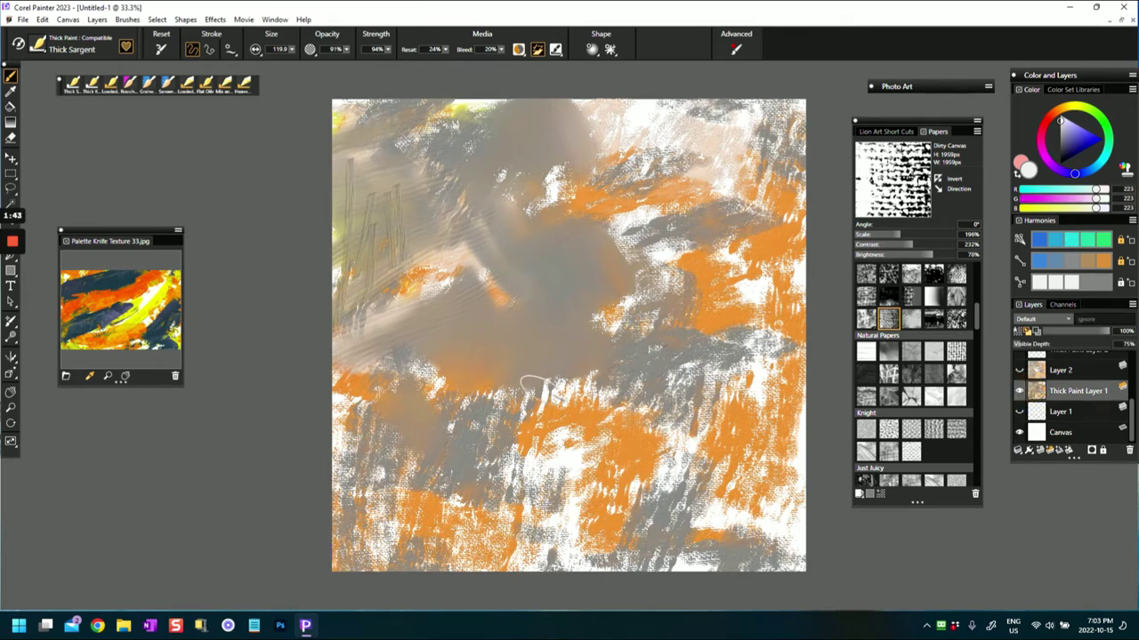
{"action": "left_click", "coordinate": [533, 401]}
{"action": "left_click", "coordinate": [1020, 392]}
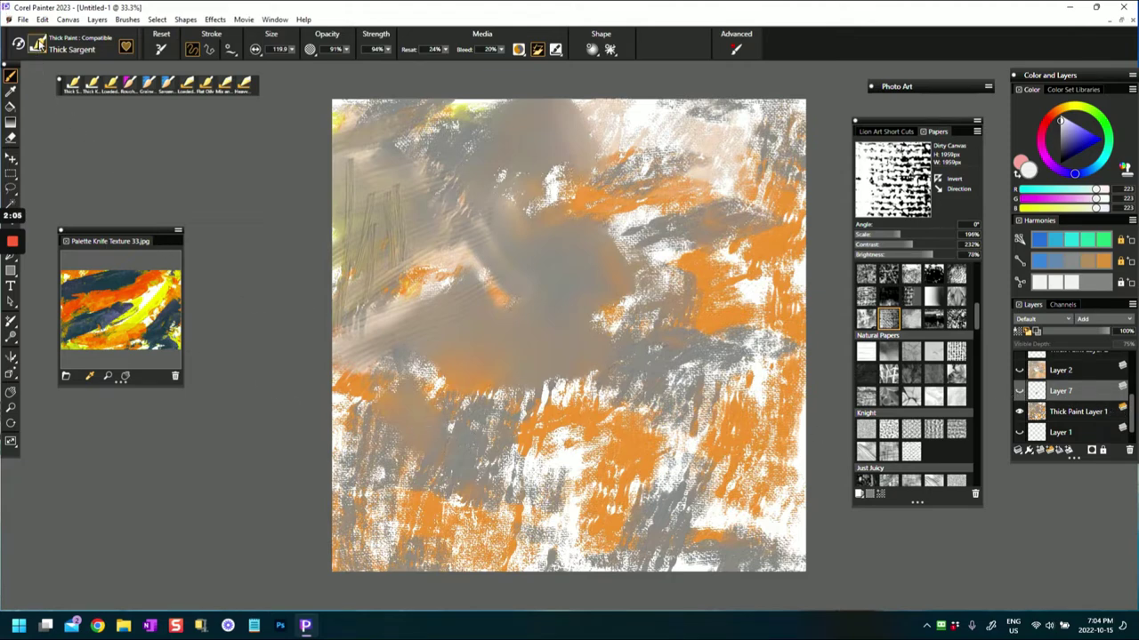
Look over the Thick Paint: Compatible brushes in the Painter 2023 Brushes library.
{"action": "left_click", "coordinate": [37, 44]}
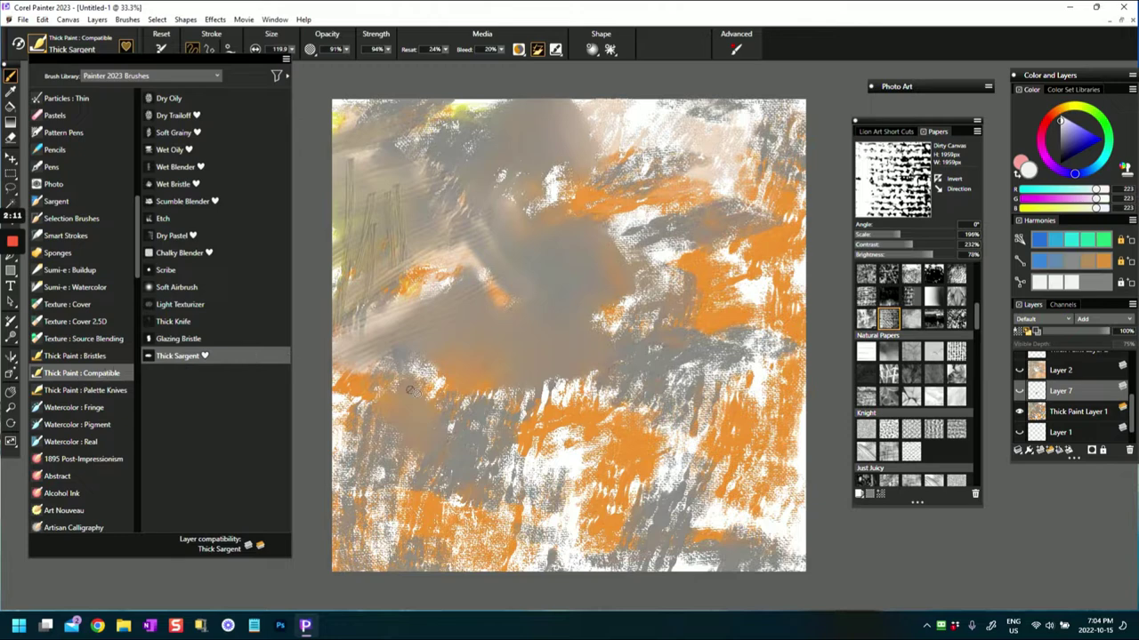
{"action": "left_click", "coordinate": [435, 421]}
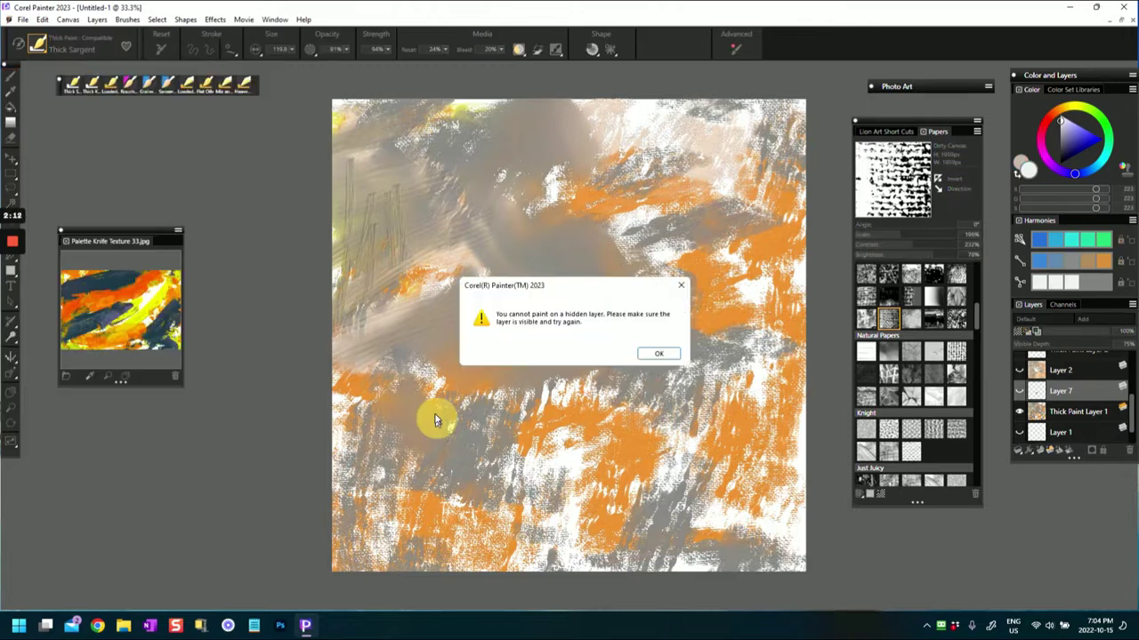
{"action": "left_click", "coordinate": [655, 354]}
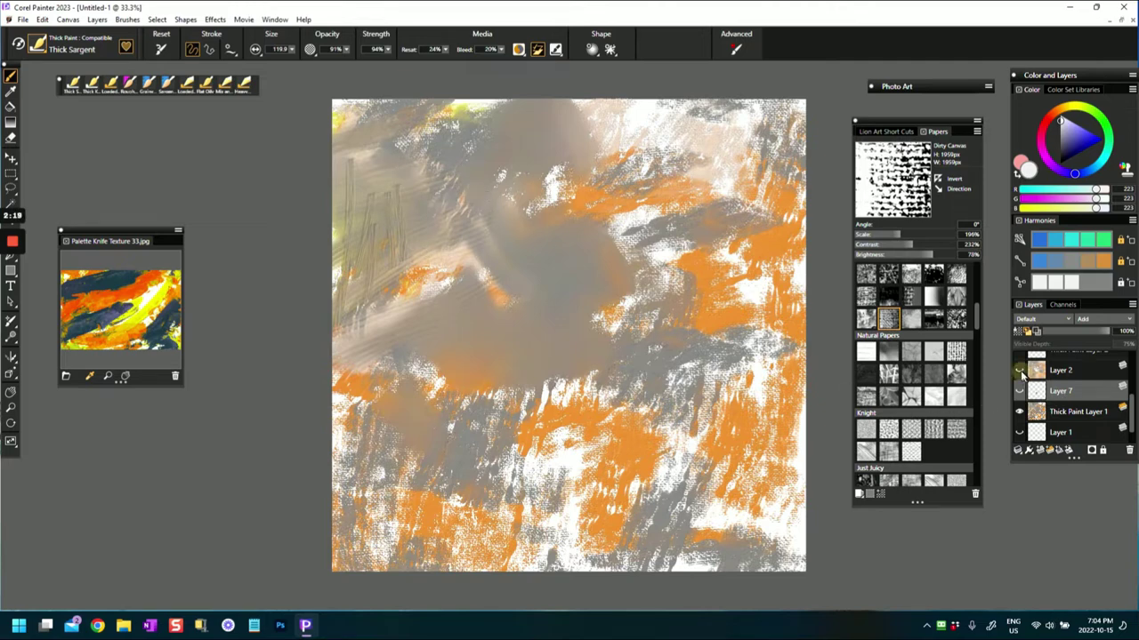
Show the blended Layer 2 and toggle Layer 7 on and off to compare, leaving Layer 7 hidden.
{"action": "left_click", "coordinate": [1020, 371]}
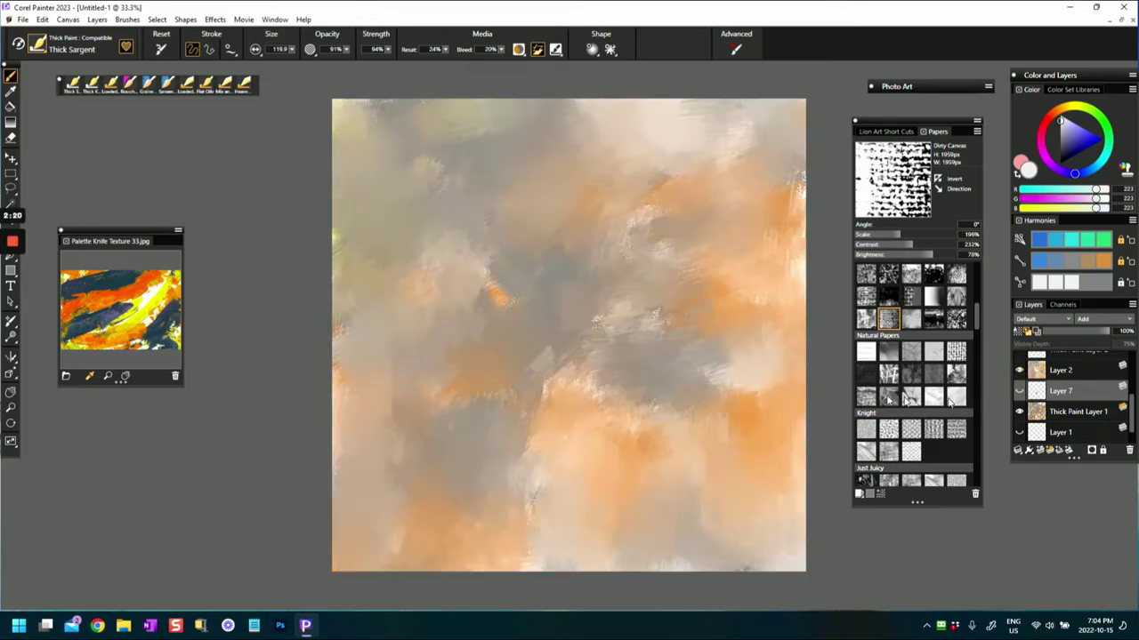
{"action": "left_click", "coordinate": [1020, 392]}
{"action": "left_click", "coordinate": [1020, 392]}
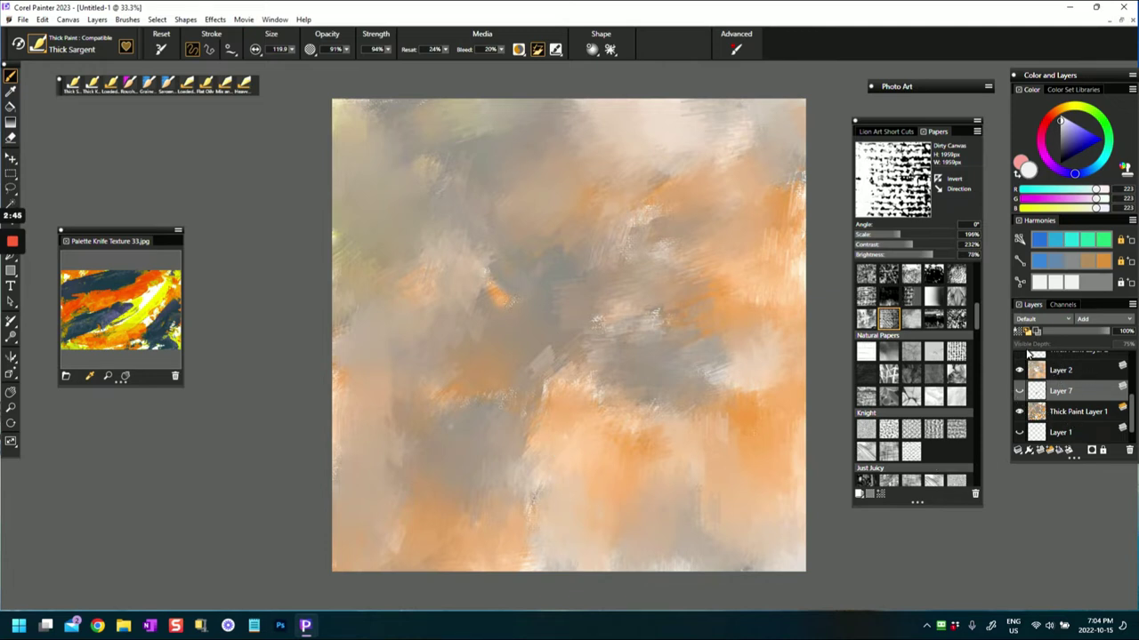
{"action": "left_click", "coordinate": [1019, 394]}
{"action": "left_click", "coordinate": [1019, 394]}
{"action": "left_click", "coordinate": [1020, 394]}
{"action": "left_click", "coordinate": [1019, 393]}
Select Thick Paint Layer 2 and toggle its visibility to examine its contribution, leaving it hidden.
{"action": "left_click_drag", "start_coordinate": [1133, 422], "coordinate": [1121, 393]}
{"action": "left_click", "coordinate": [1020, 420]}
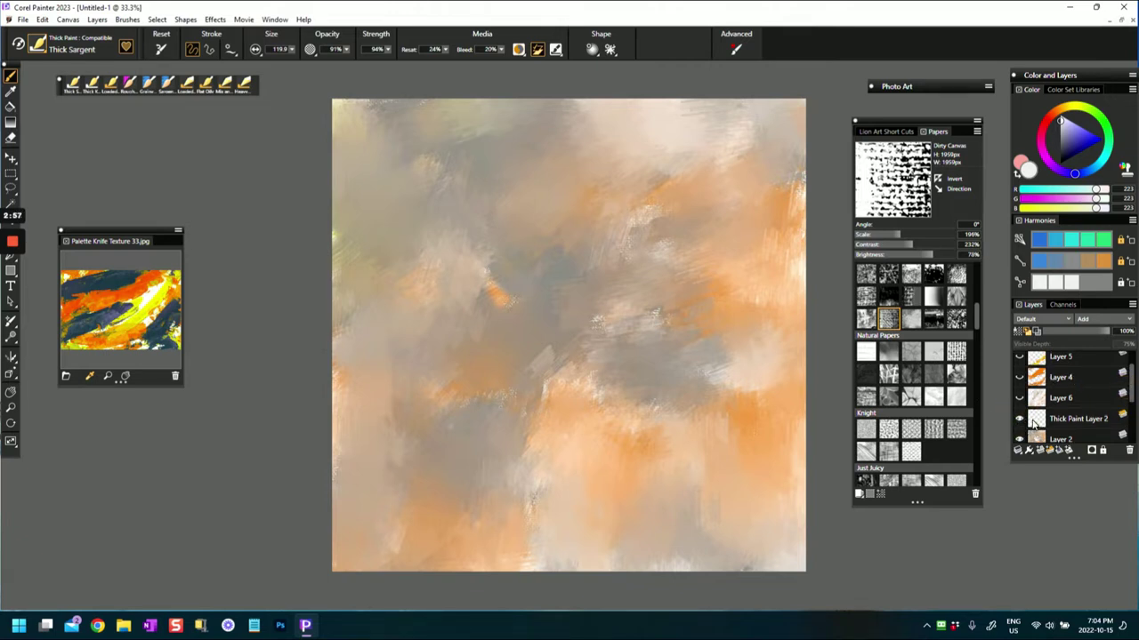
{"action": "left_click", "coordinate": [1036, 418]}
{"action": "left_click", "coordinate": [1019, 419]}
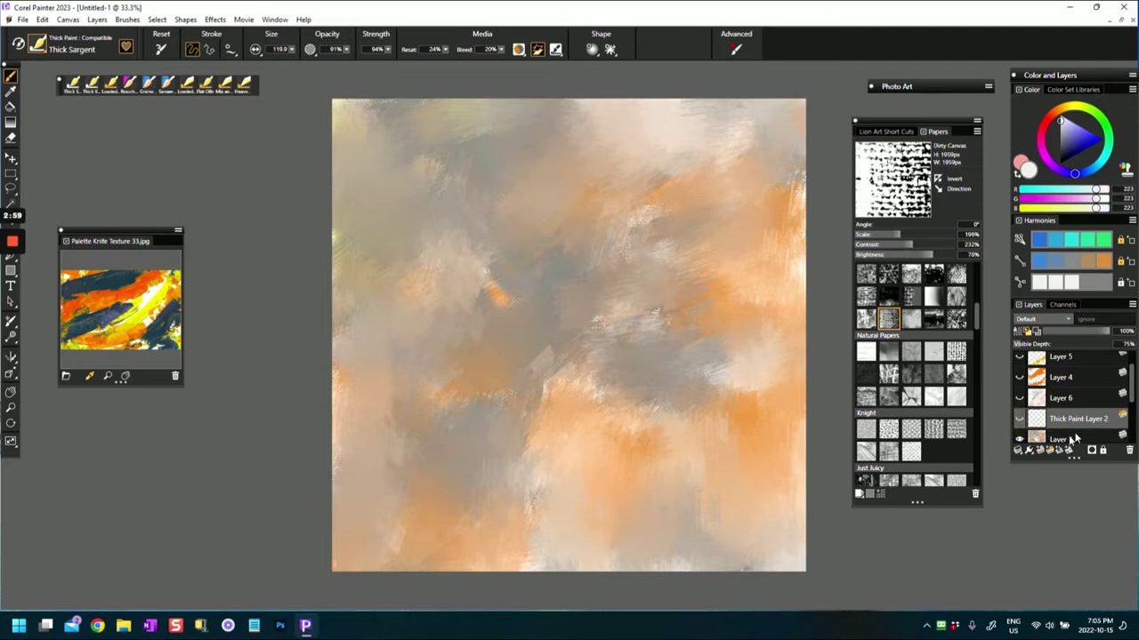
Select and show Layer 6, and paint a diagonal Thick Sargent stroke across the brown patch left of the canvas centre.
{"action": "left_click", "coordinate": [1035, 401]}
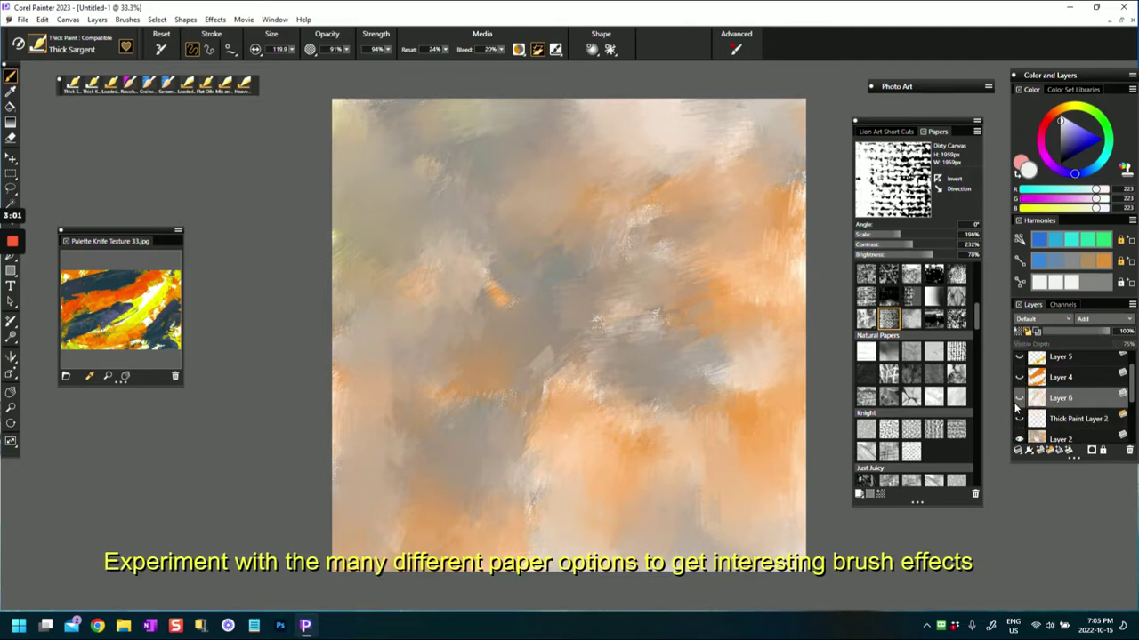
{"action": "left_click", "coordinate": [1019, 400]}
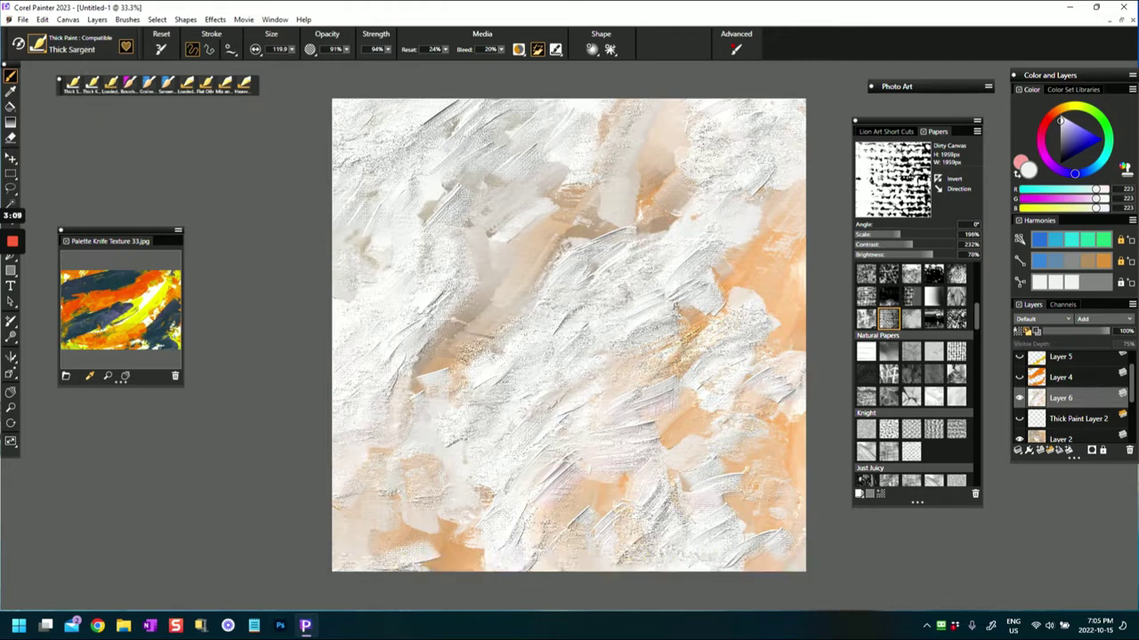
{"action": "mouse_move", "coordinate": [444, 331]}
{"action": "left_mouse_down"}
{"action": "mouse_move", "coordinate": [437, 366]}
{"action": "mouse_move", "coordinate": [506, 331]}
{"action": "mouse_move", "coordinate": [533, 267]}
{"action": "left_mouse_up"}
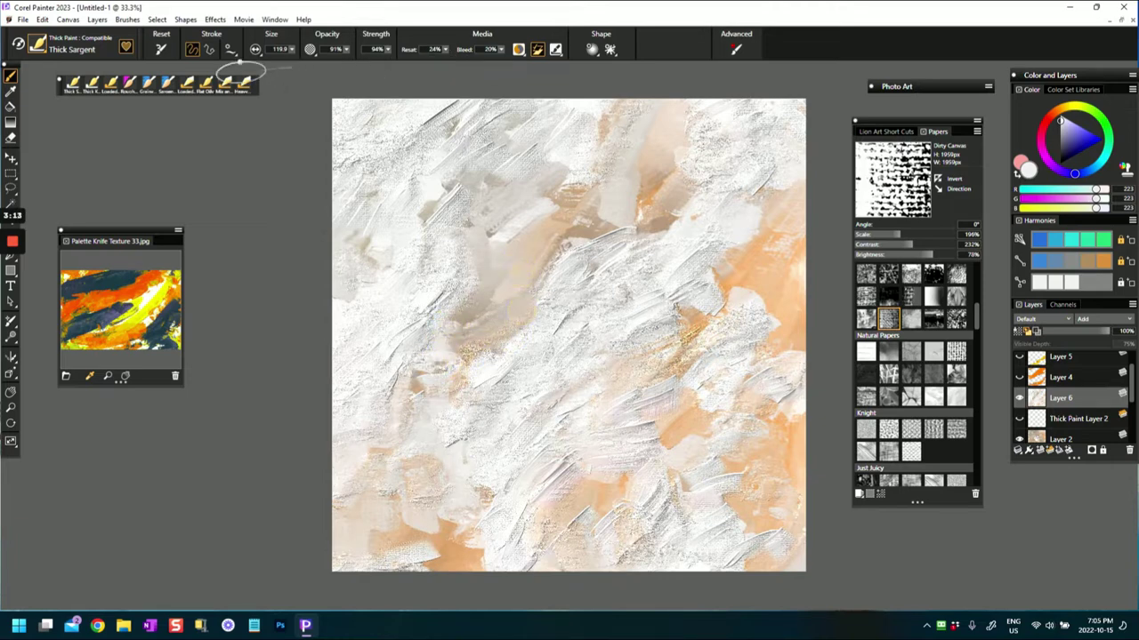
Reset the Thick Sargent brush to its default settings and add small white strokes over the brown patch on Layer 6.
{"action": "left_click", "coordinate": [160, 49]}
{"action": "mouse_move", "coordinate": [487, 318]}
{"action": "left_mouse_down"}
{"action": "mouse_move", "coordinate": [500, 302]}
{"action": "mouse_move", "coordinate": [506, 325]}
{"action": "left_mouse_up"}
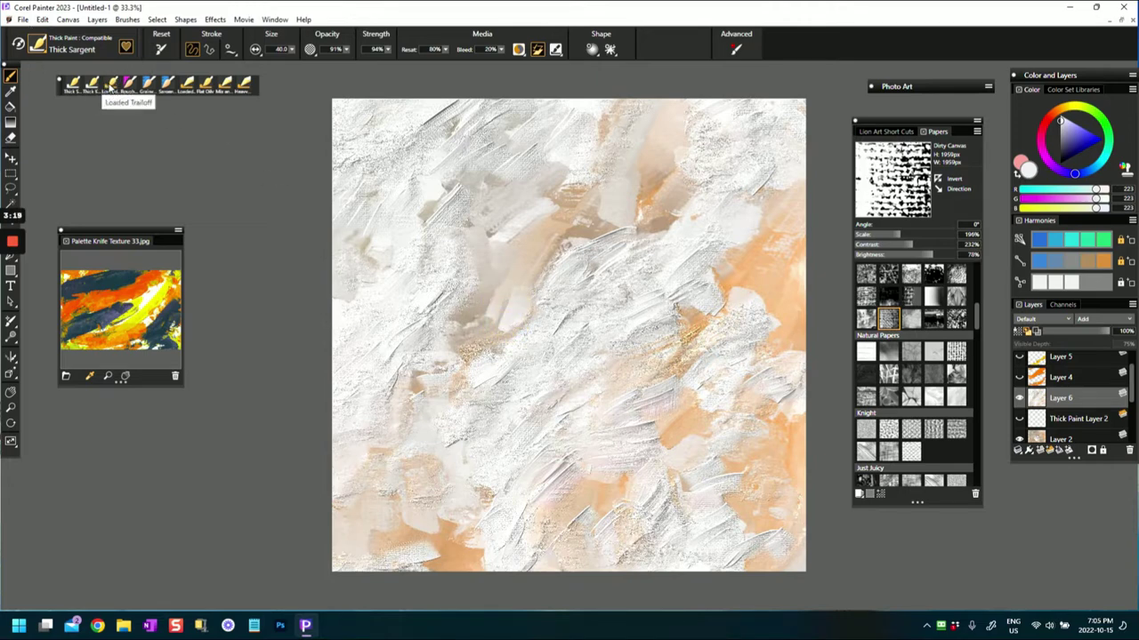
Paint textured white palette-knife strokes across Layer 6 with the Thick Knife brush, partly covering the brown and orange patches.
{"action": "left_click", "coordinate": [91, 83]}
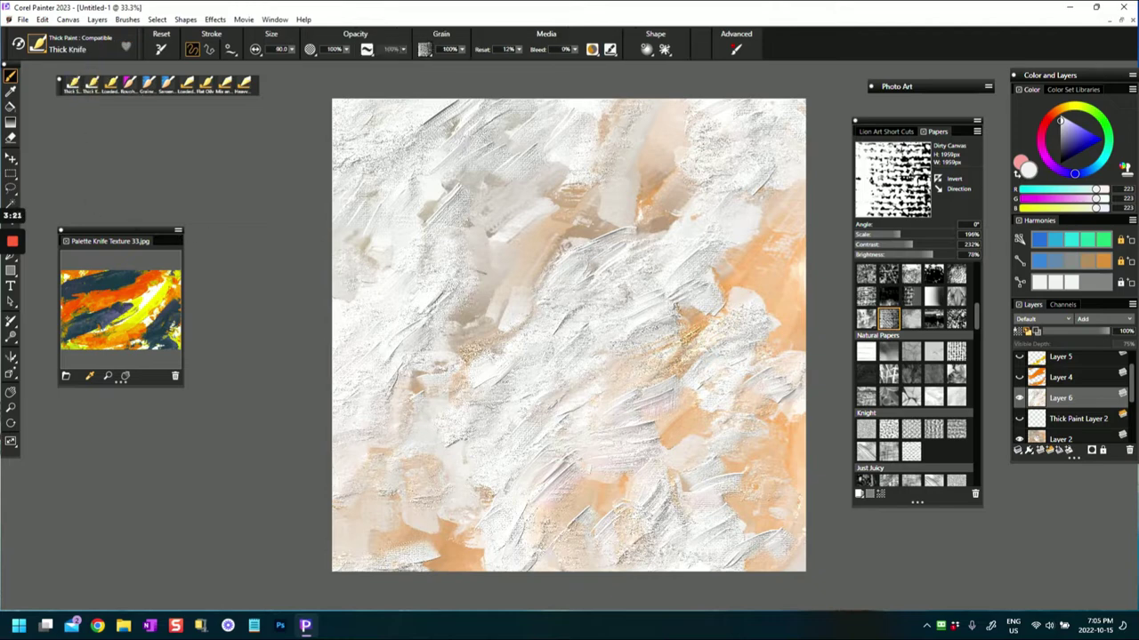
{"action": "mouse_move", "coordinate": [484, 313]}
{"action": "left_mouse_down"}
{"action": "mouse_move", "coordinate": [460, 352]}
{"action": "mouse_move", "coordinate": [484, 322]}
{"action": "mouse_move", "coordinate": [494, 357]}
{"action": "mouse_move", "coordinate": [481, 368]}
{"action": "mouse_move", "coordinate": [509, 322]}
{"action": "mouse_move", "coordinate": [488, 289]}
{"action": "mouse_move", "coordinate": [513, 271]}
{"action": "mouse_move", "coordinate": [492, 244]}
{"action": "mouse_move", "coordinate": [503, 214]}
{"action": "mouse_move", "coordinate": [523, 210]}
{"action": "mouse_move", "coordinate": [510, 229]}
{"action": "mouse_move", "coordinate": [523, 160]}
{"action": "mouse_move", "coordinate": [500, 161]}
{"action": "mouse_move", "coordinate": [539, 207]}
{"action": "mouse_move", "coordinate": [428, 346]}
{"action": "mouse_move", "coordinate": [402, 460]}
{"action": "left_mouse_up"}
{"action": "mouse_move", "coordinate": [437, 545]}
{"action": "left_mouse_down"}
{"action": "mouse_move", "coordinate": [469, 558]}
{"action": "mouse_move", "coordinate": [418, 560]}
{"action": "left_mouse_up"}
{"action": "mouse_move", "coordinate": [703, 342]}
{"action": "left_mouse_down"}
{"action": "mouse_move", "coordinate": [740, 297]}
{"action": "mouse_move", "coordinate": [711, 275]}
{"action": "mouse_move", "coordinate": [743, 267]}
{"action": "left_mouse_up"}
{"action": "mouse_move", "coordinate": [592, 218]}
{"action": "left_mouse_down"}
{"action": "mouse_move", "coordinate": [641, 189]}
{"action": "mouse_move", "coordinate": [665, 225]}
{"action": "left_mouse_up"}
{"action": "left_click", "coordinate": [521, 264]}
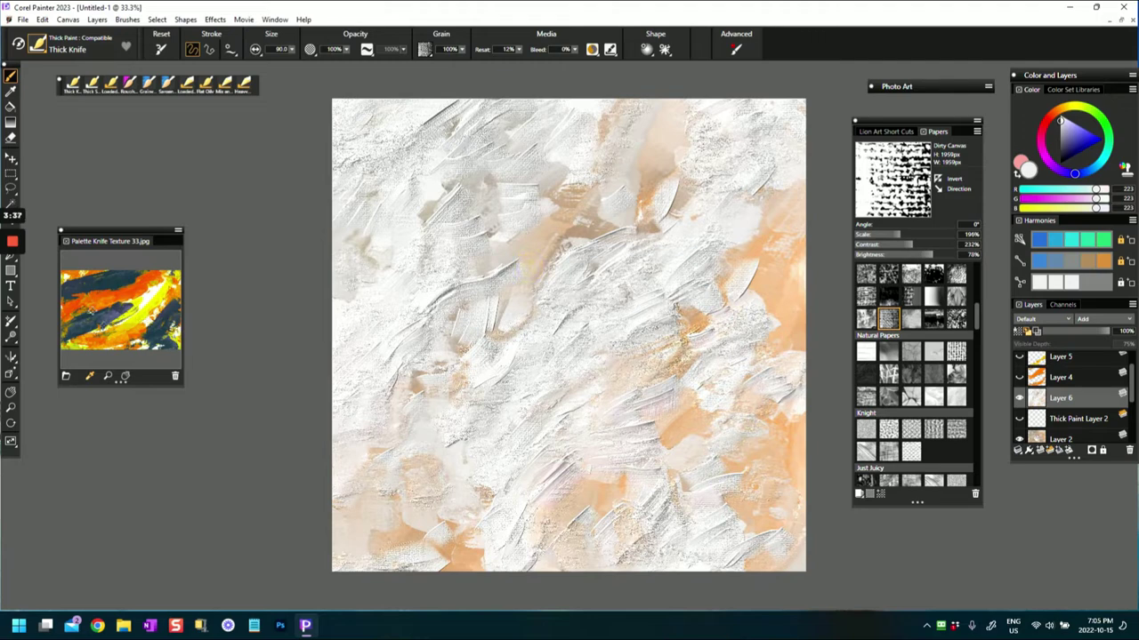
{"action": "mouse_move", "coordinate": [671, 192]}
{"action": "left_mouse_down"}
{"action": "mouse_move", "coordinate": [641, 176]}
{"action": "mouse_move", "coordinate": [689, 138]}
{"action": "left_mouse_up"}
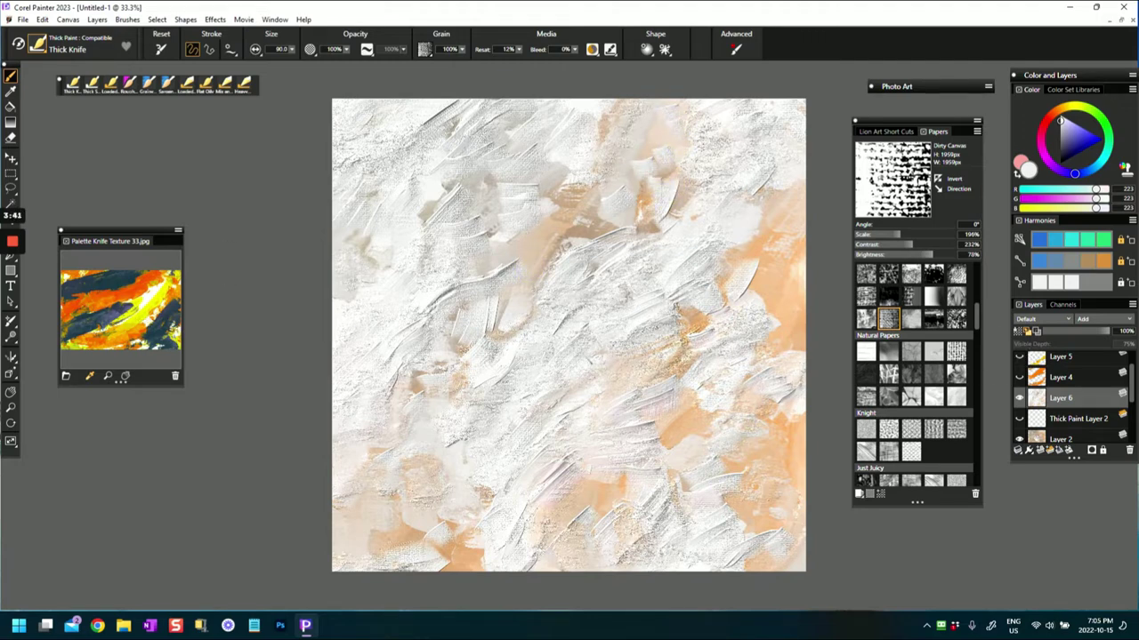
{"action": "left_click", "coordinate": [438, 113]}
Move the Palette Knife Texture 33.jpg reference up beneath the brush shortcuts, and show Layers 6, 4 and 5.
{"action": "left_click_drag", "start_coordinate": [116, 237], "coordinate": [133, 134]}
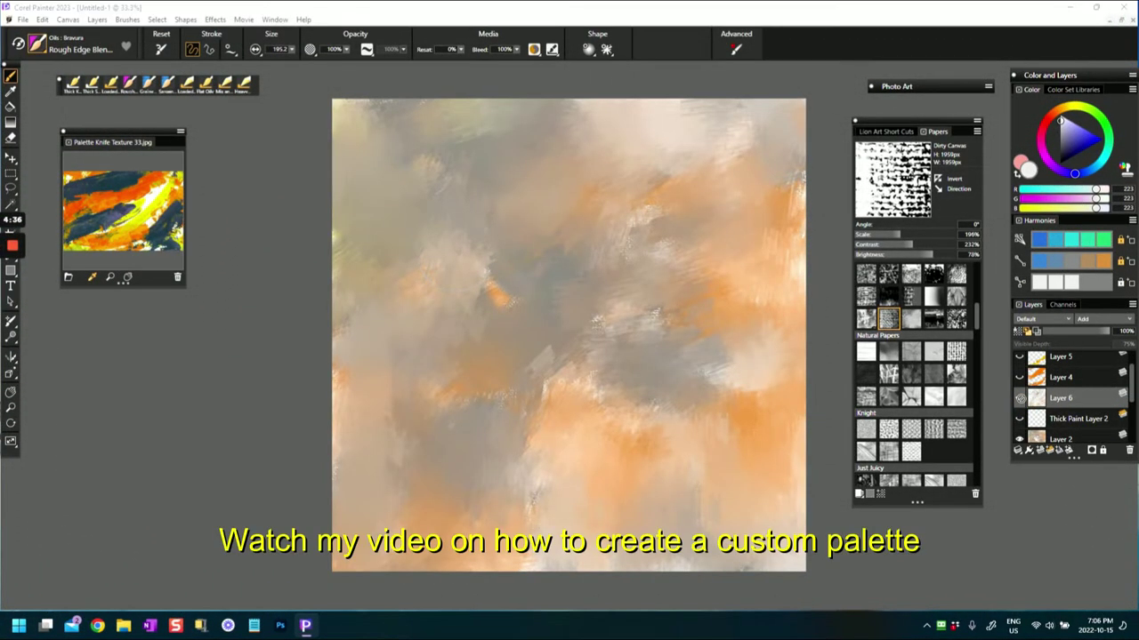
{"action": "left_click", "coordinate": [1020, 398]}
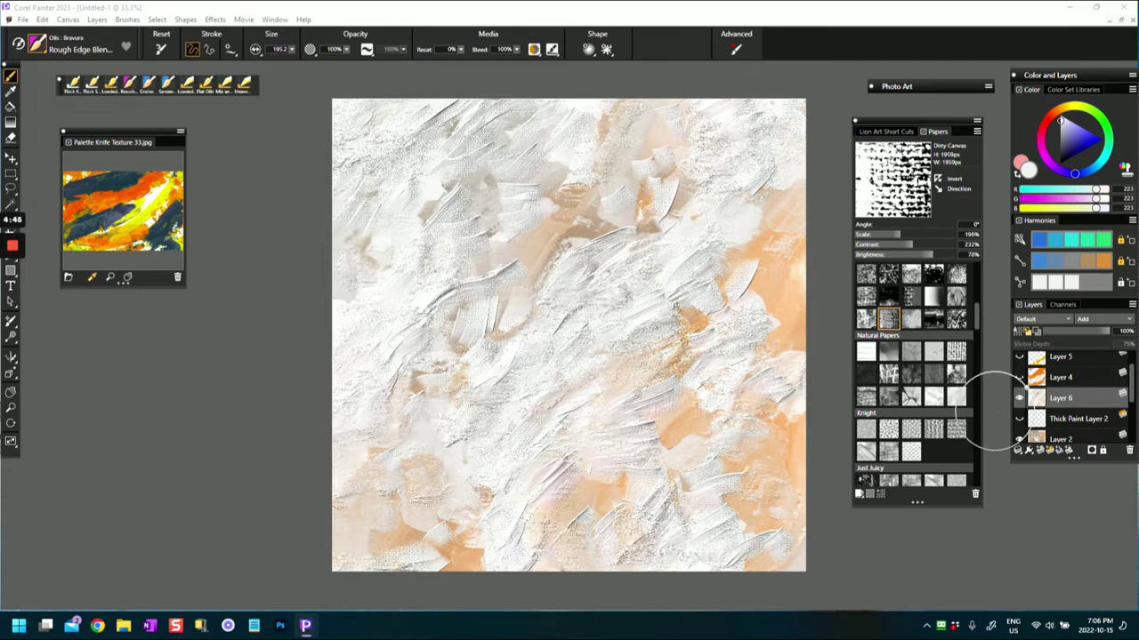
{"action": "left_click", "coordinate": [1019, 378]}
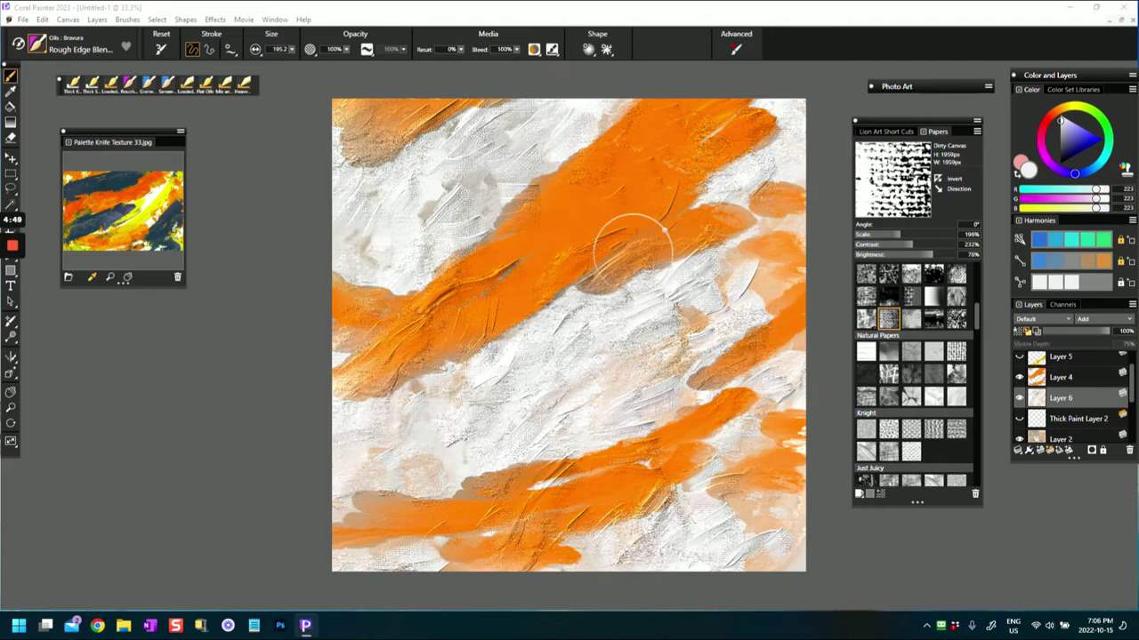
{"action": "left_click", "coordinate": [1019, 356]}
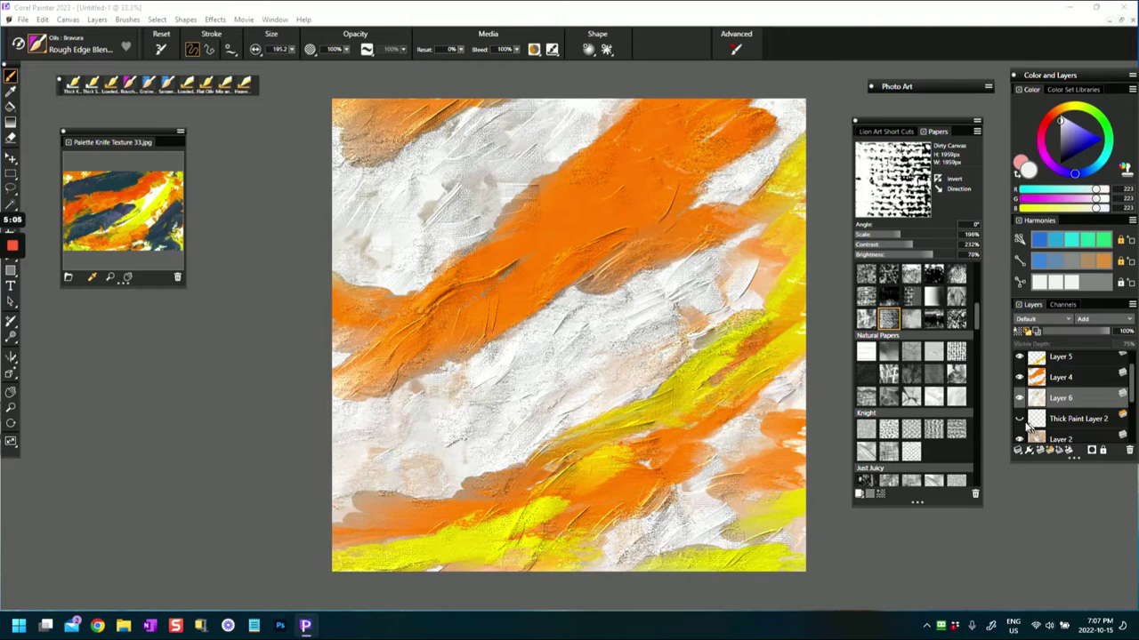
Smooth the white paint in the lower-left area of Layer 6 with the Oils: Bravura rough-edge blending brush.
{"action": "left_click_drag", "start_coordinate": [414, 434], "coordinate": [401, 445]}
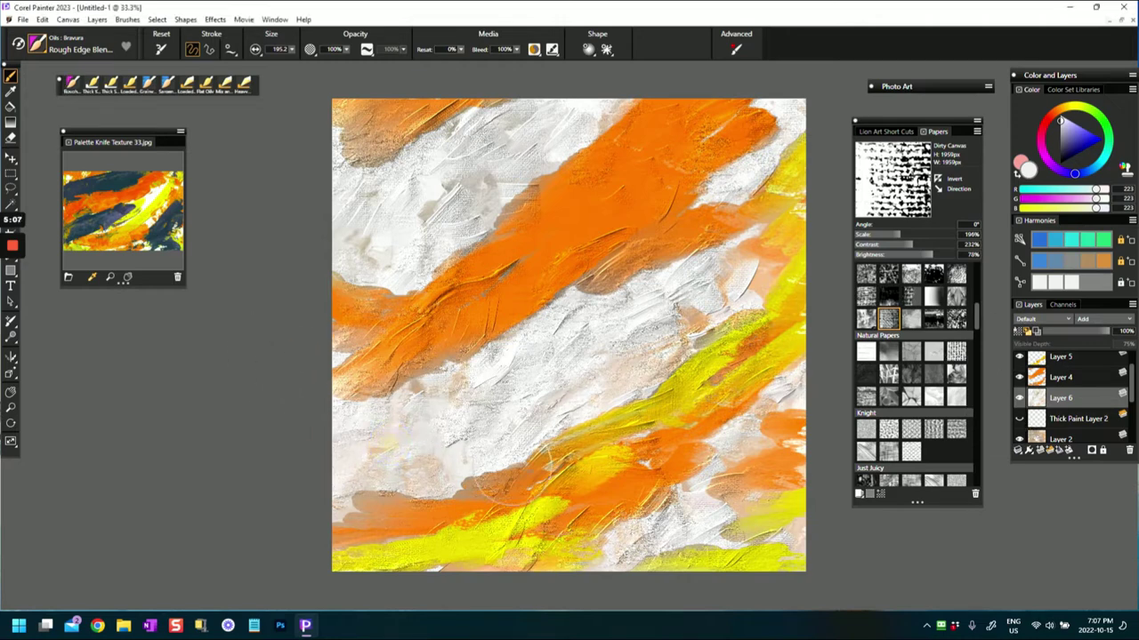
{"action": "mouse_move", "coordinate": [435, 378]}
{"action": "left_mouse_down"}
{"action": "mouse_move", "coordinate": [455, 337]}
{"action": "mouse_move", "coordinate": [429, 412]}
{"action": "left_mouse_up"}
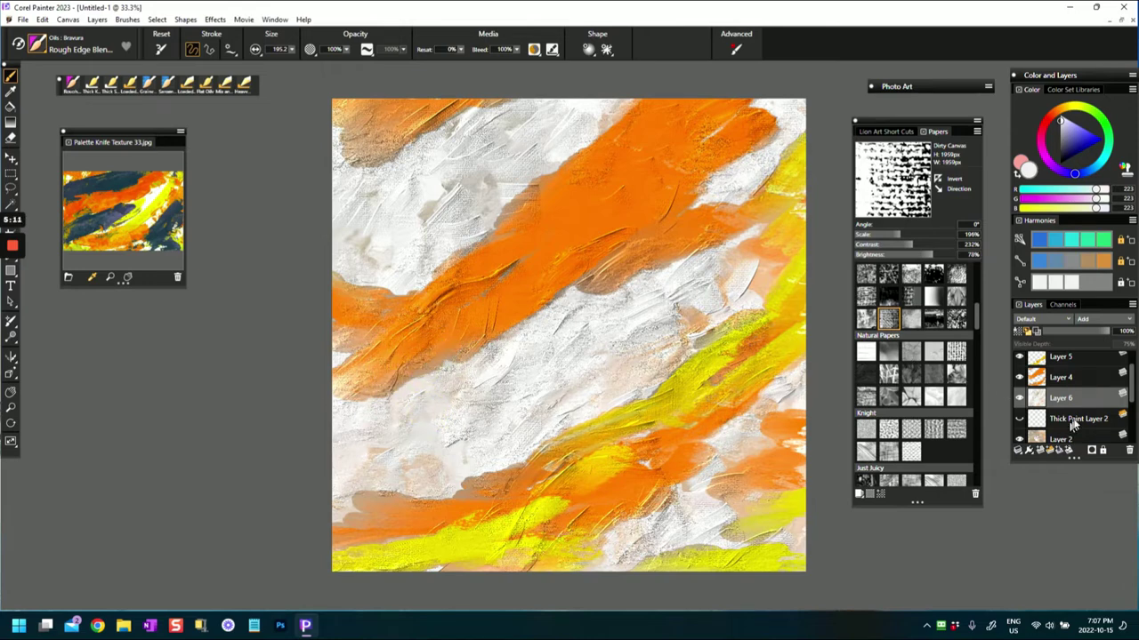
{"action": "left_click", "coordinate": [1039, 400]}
Select Layer 4 and blend the lower edge of the large orange band into the white with the rough-edge blending brush.
{"action": "left_click", "coordinate": [1040, 378]}
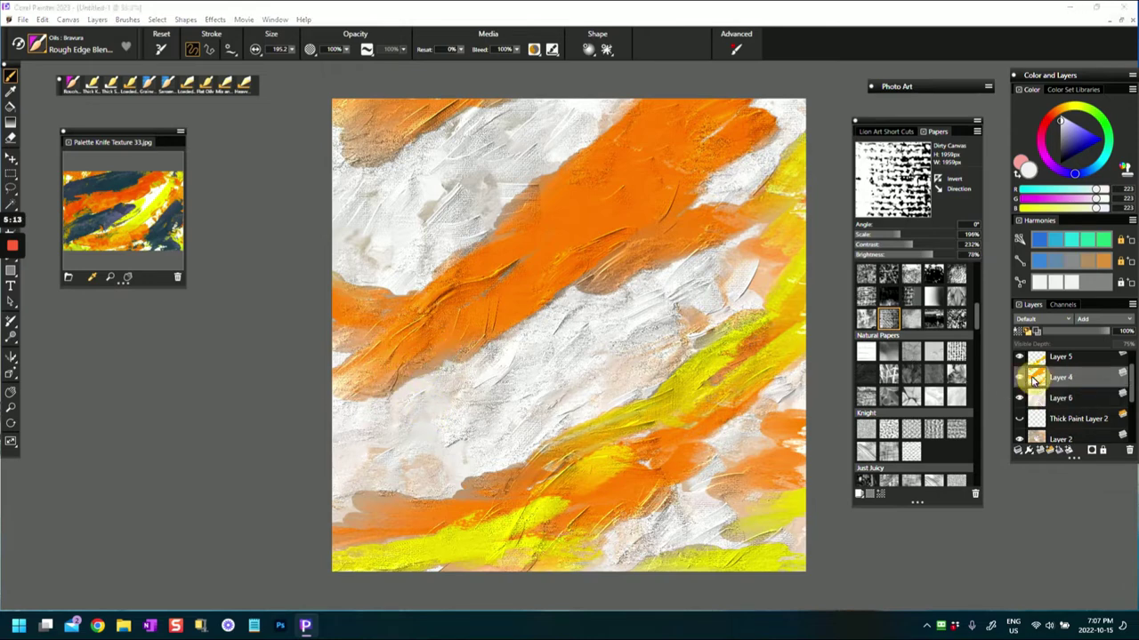
{"action": "left_click", "coordinate": [611, 261]}
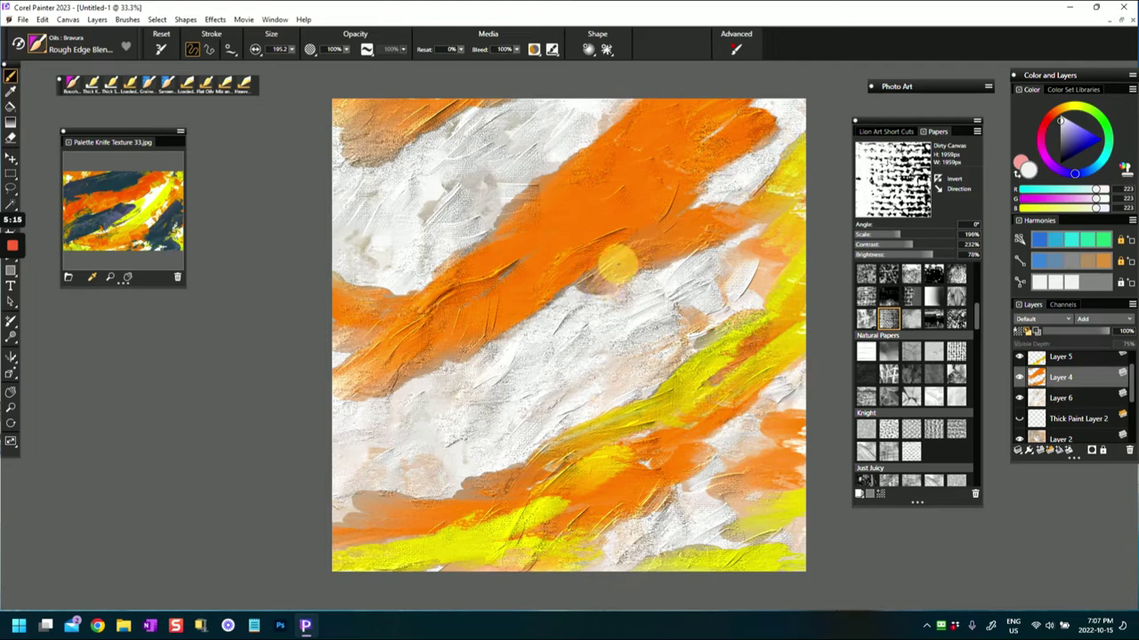
{"action": "left_click", "coordinate": [669, 245]}
{"action": "left_click_drag", "start_coordinate": [670, 251], "coordinate": [709, 228]}
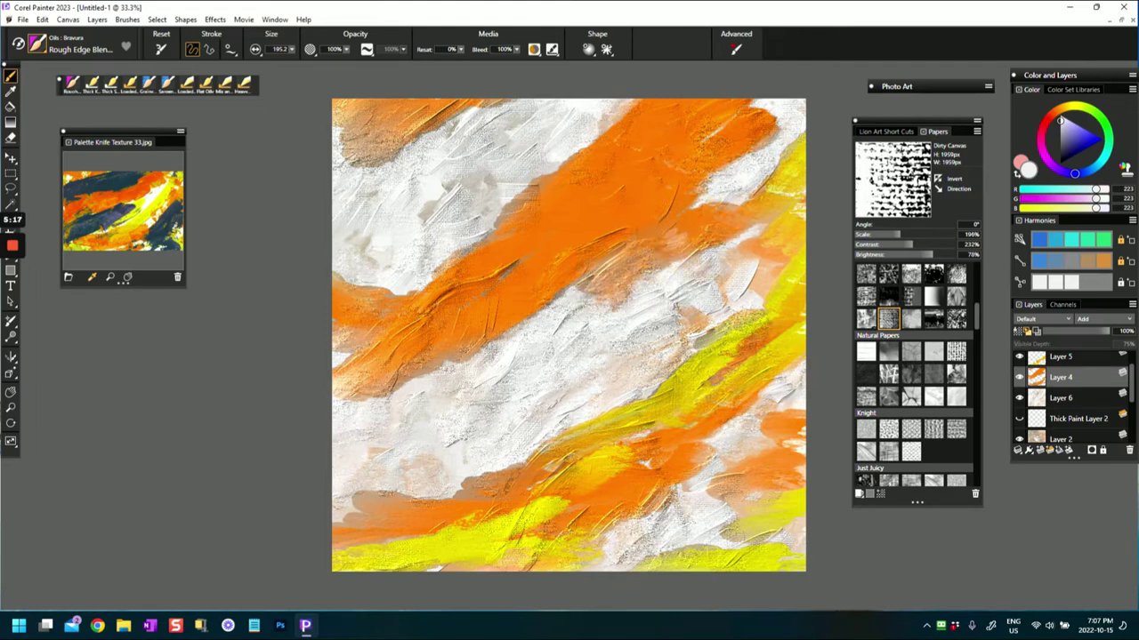
Blend the lower-left end of the large orange band on Layer 4 into the surrounding white paint.
{"action": "left_click", "coordinate": [394, 323]}
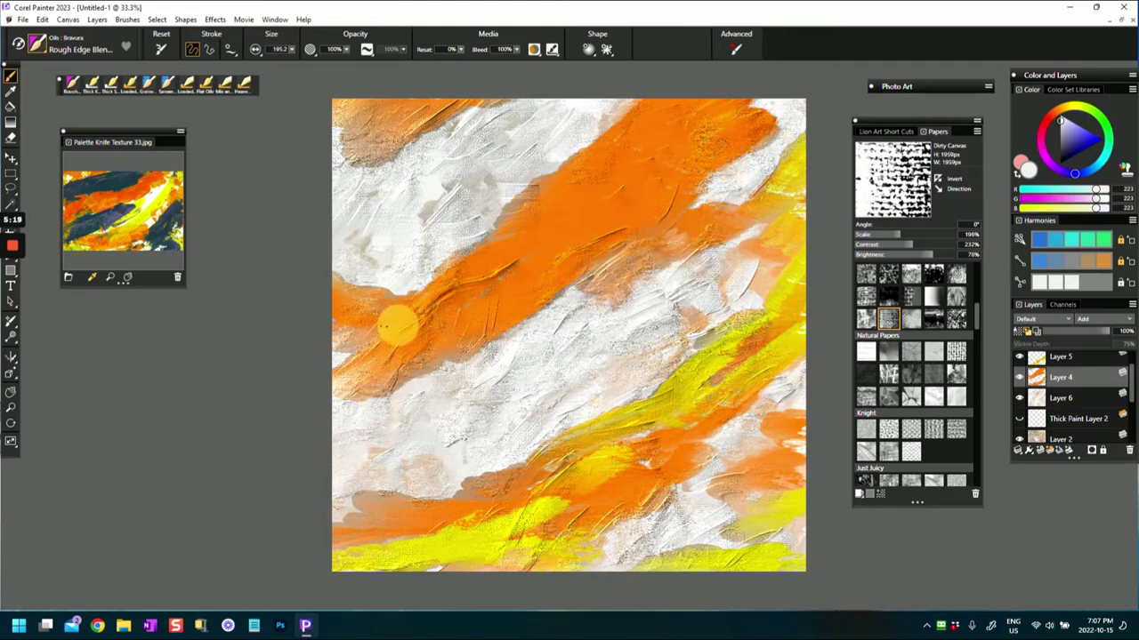
{"action": "left_click_drag", "start_coordinate": [342, 291], "coordinate": [396, 302]}
{"action": "left_click_drag", "start_coordinate": [333, 361], "coordinate": [397, 349]}
{"action": "left_click_drag", "start_coordinate": [291, 398], "coordinate": [383, 367]}
{"action": "left_click_drag", "start_coordinate": [288, 400], "coordinate": [391, 338]}
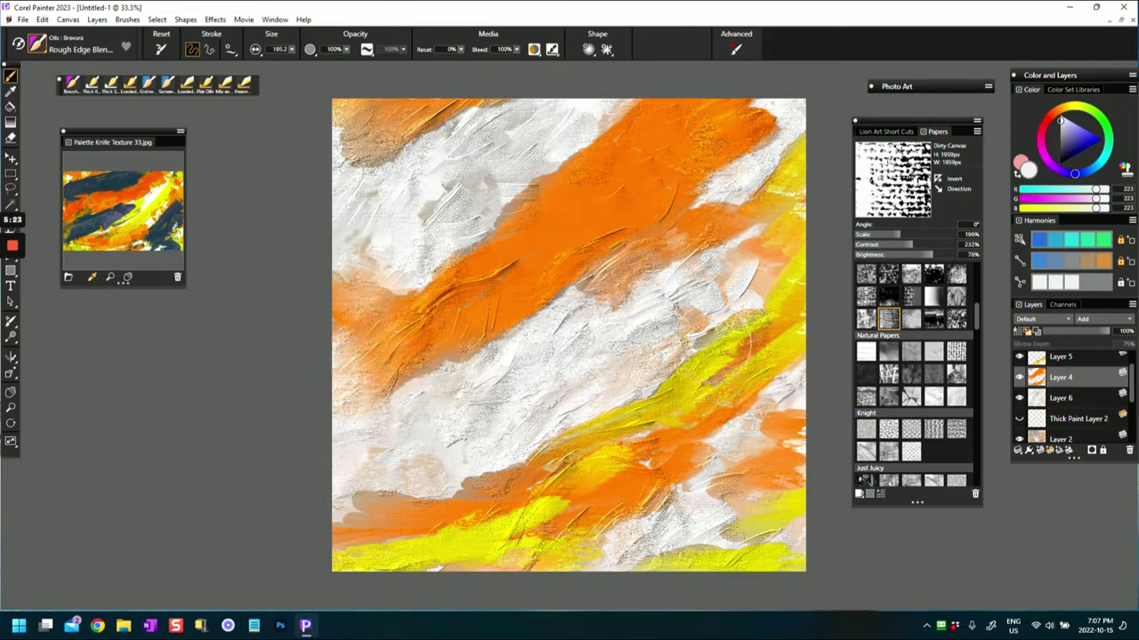
Sample the light grey-white paint and soften the upper-left edge of the orange band with the rough-edge blending brush.
{"action": "left_click", "coordinate": [425, 251], "text": "alt"}
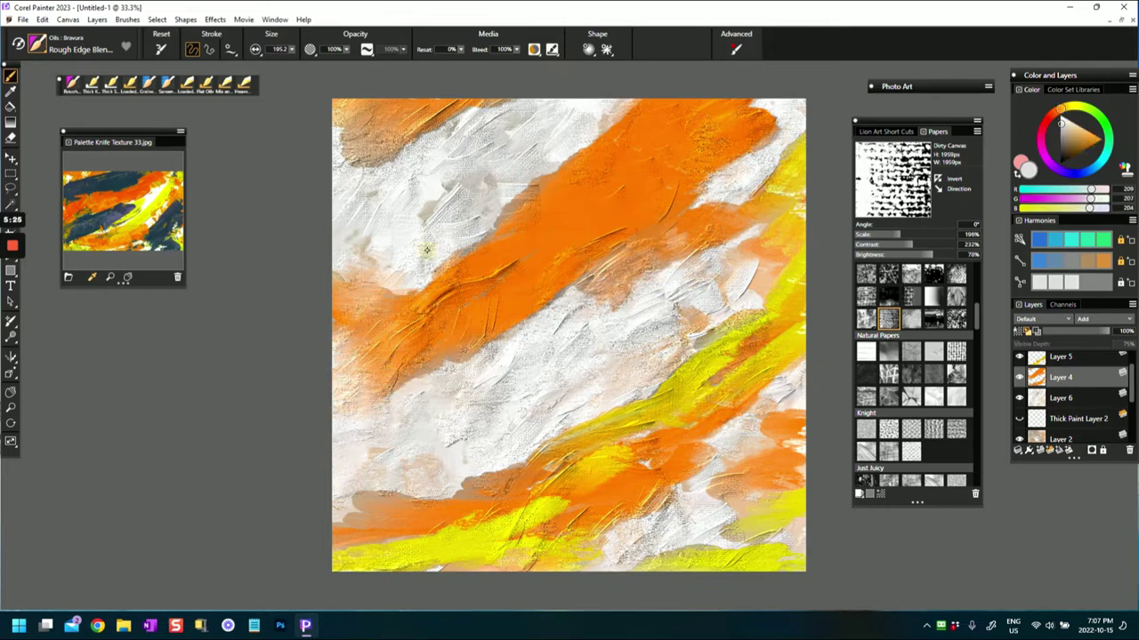
{"action": "mouse_move", "coordinate": [422, 268]}
{"action": "left_mouse_down"}
{"action": "mouse_move", "coordinate": [392, 270]}
{"action": "mouse_move", "coordinate": [358, 295]}
{"action": "left_mouse_up"}
{"action": "left_click", "coordinate": [320, 294]}
{"action": "left_click", "coordinate": [305, 435]}
{"action": "left_click", "coordinate": [300, 419]}
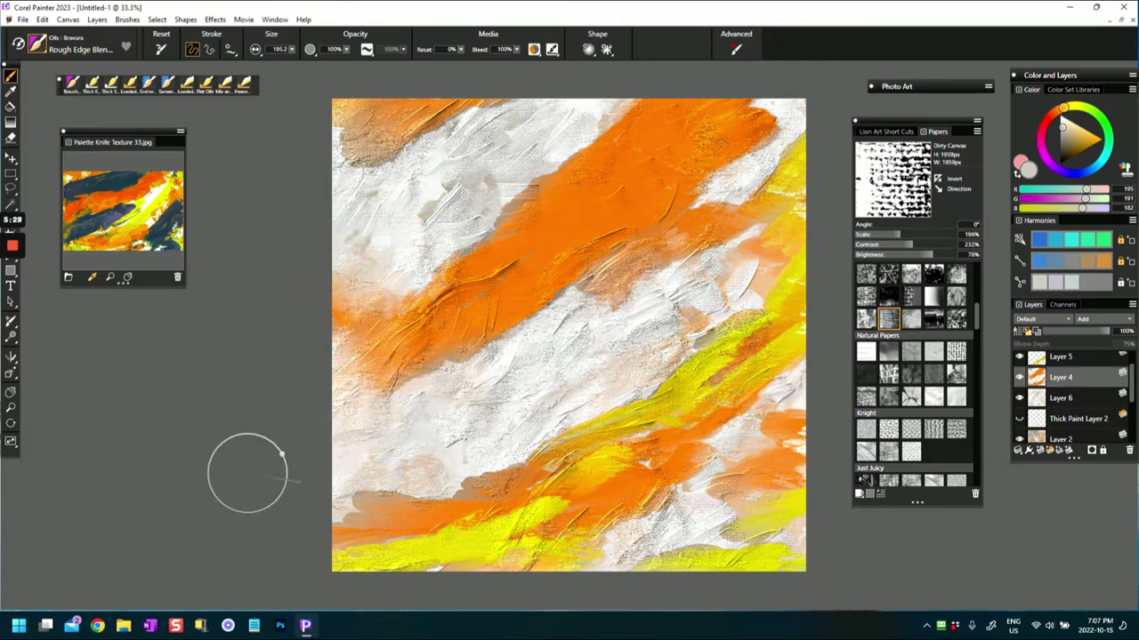
Select Layer 5, check its contents by toggling its visibility, and show Layer 3 with the dark teal bands.
{"action": "left_click", "coordinate": [1037, 357]}
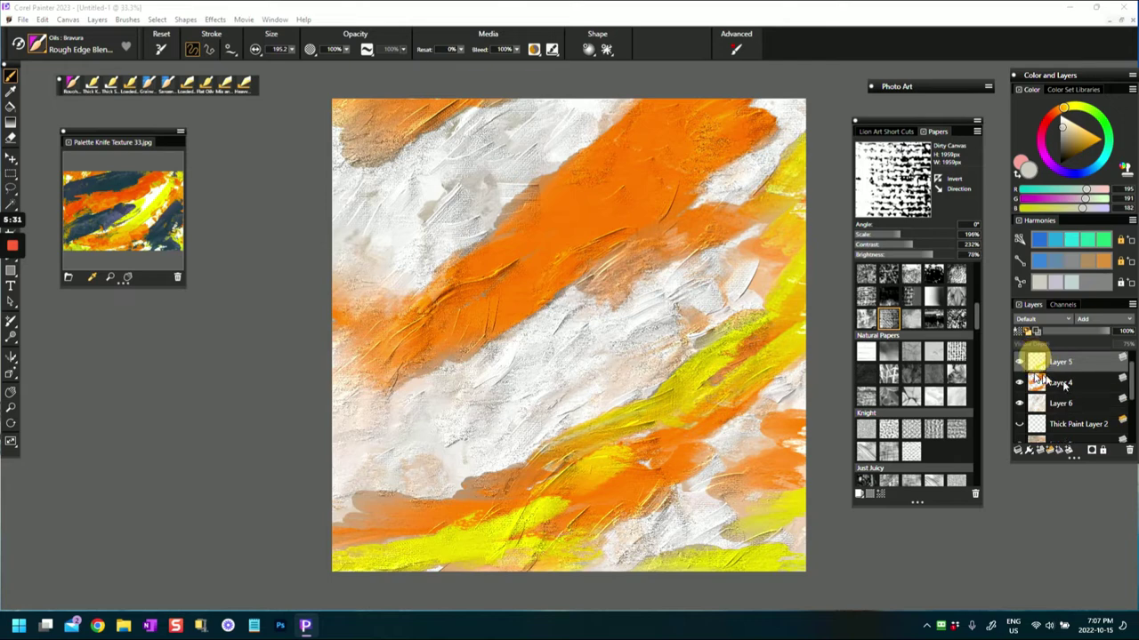
{"action": "left_click", "coordinate": [1019, 362]}
{"action": "left_click", "coordinate": [1019, 362]}
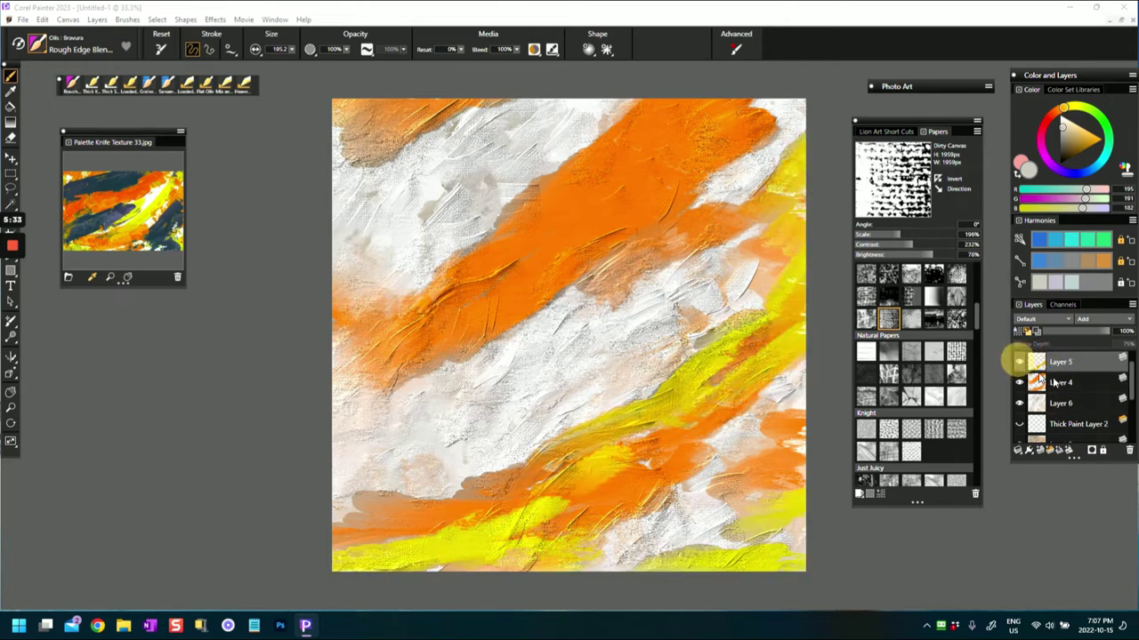
{"action": "left_click", "coordinate": [1127, 384]}
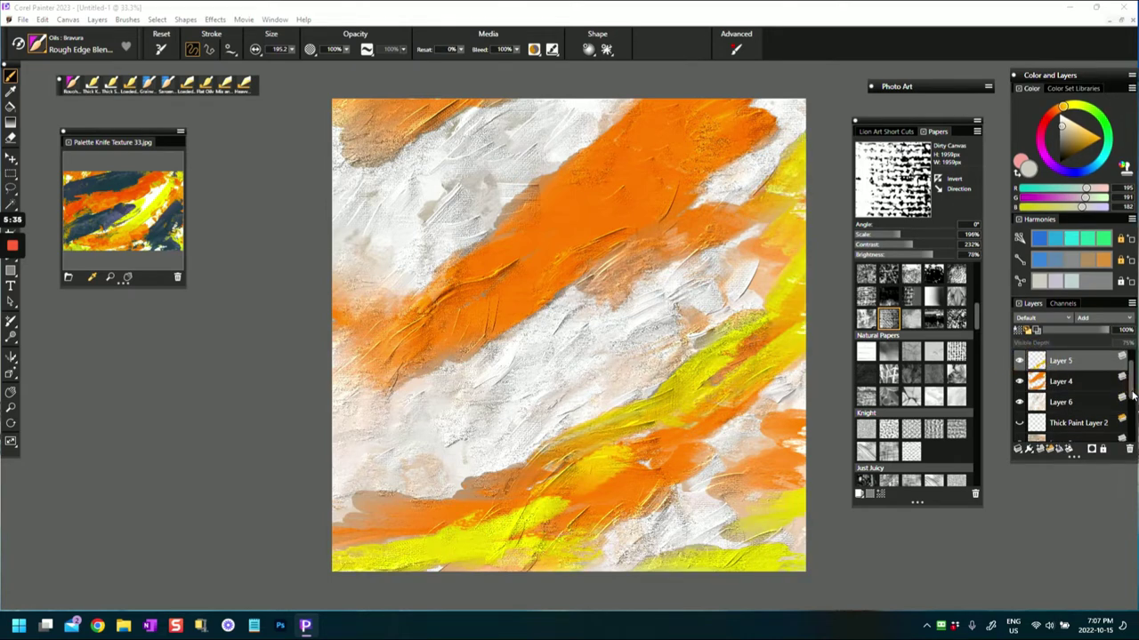
{"action": "left_click_drag", "start_coordinate": [1131, 396], "coordinate": [1126, 356]}
{"action": "left_click", "coordinate": [1020, 361]}
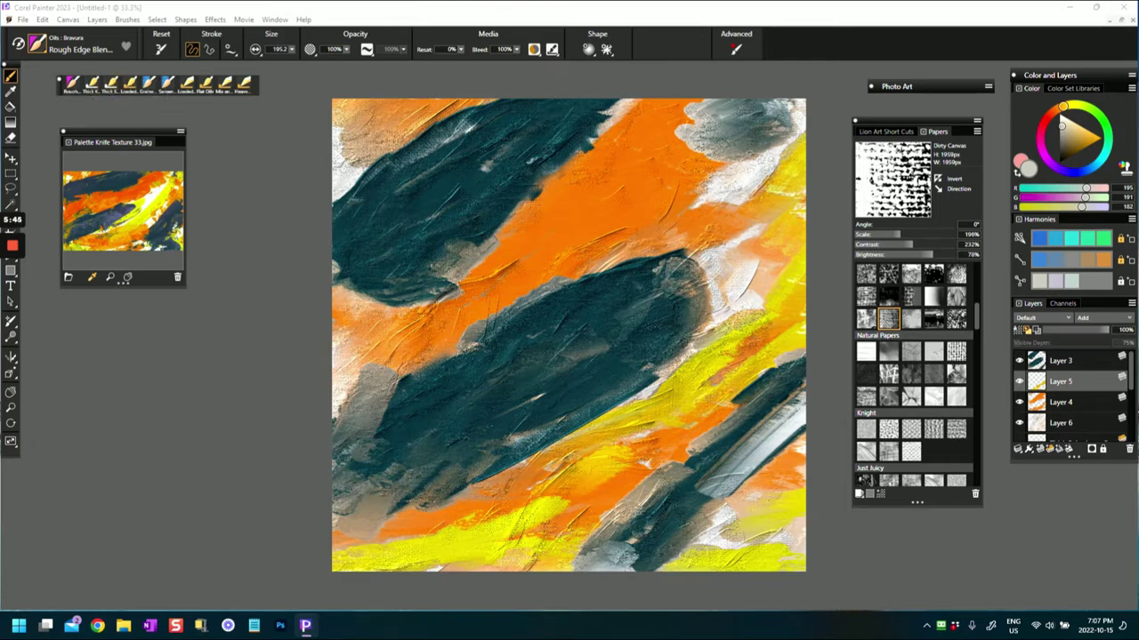
Sample the dark teal with the Thick Sargent brush and stroke along the lower edge of the central dark band.
{"action": "left_click", "coordinate": [110, 83]}
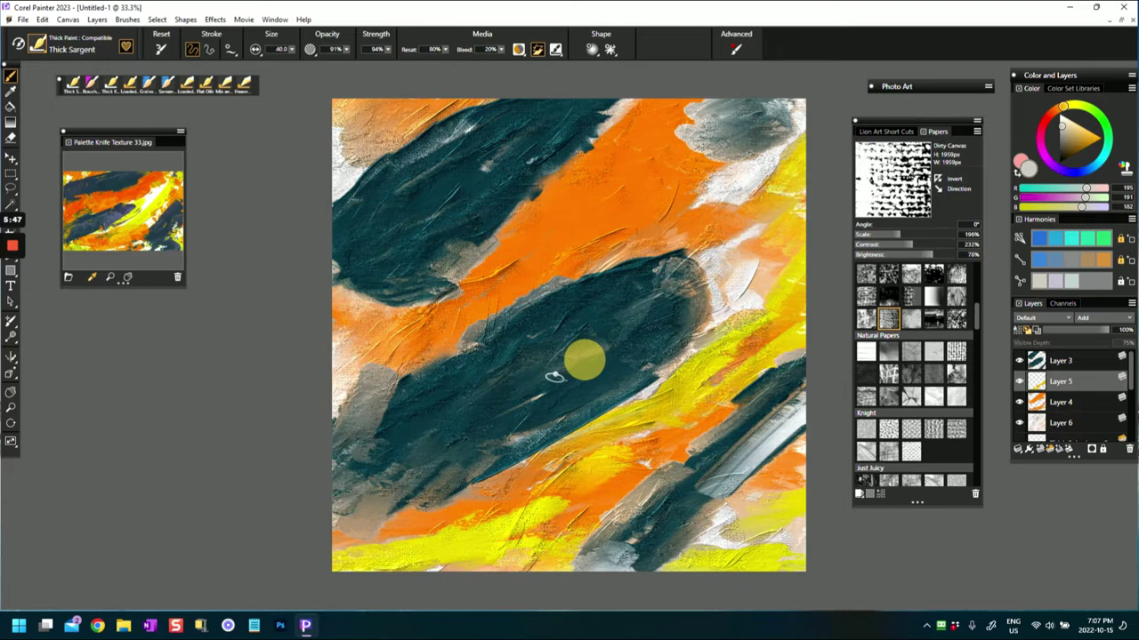
{"action": "left_click", "coordinate": [582, 368], "text": "alt"}
{"action": "mouse_move", "coordinate": [601, 357]}
{"action": "left_mouse_down"}
{"action": "mouse_move", "coordinate": [577, 363]}
{"action": "mouse_move", "coordinate": [600, 356]}
{"action": "left_mouse_up"}
{"action": "mouse_move", "coordinate": [558, 435]}
{"action": "left_mouse_down"}
{"action": "mouse_move", "coordinate": [517, 413]}
{"action": "mouse_move", "coordinate": [459, 461]}
{"action": "left_mouse_up"}
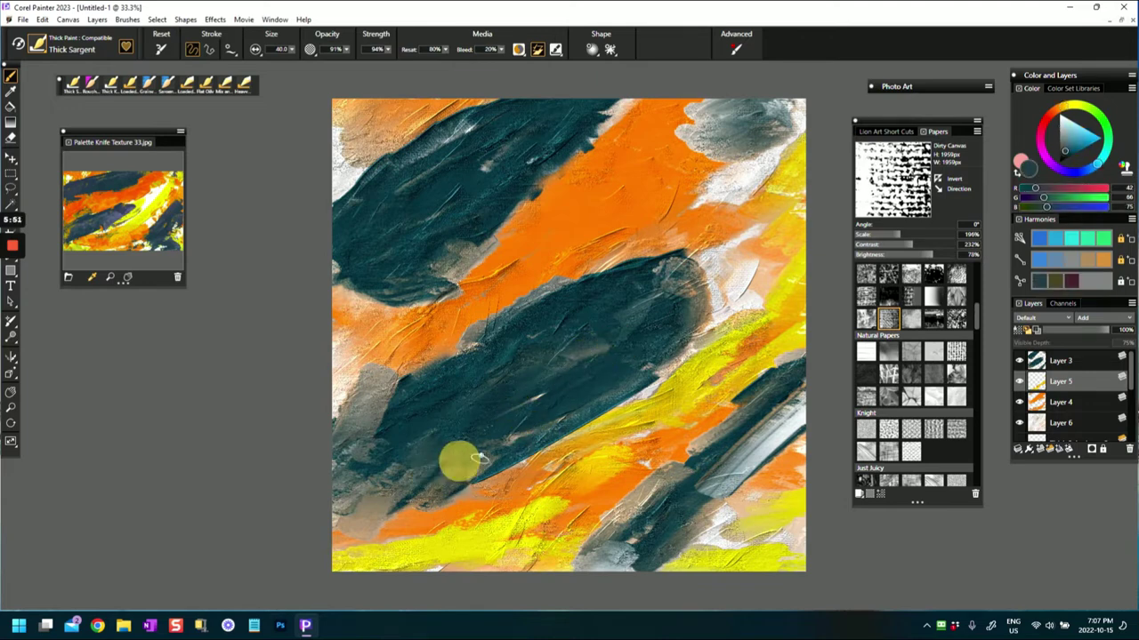
{"action": "left_click_drag", "start_coordinate": [578, 413], "coordinate": [456, 468]}
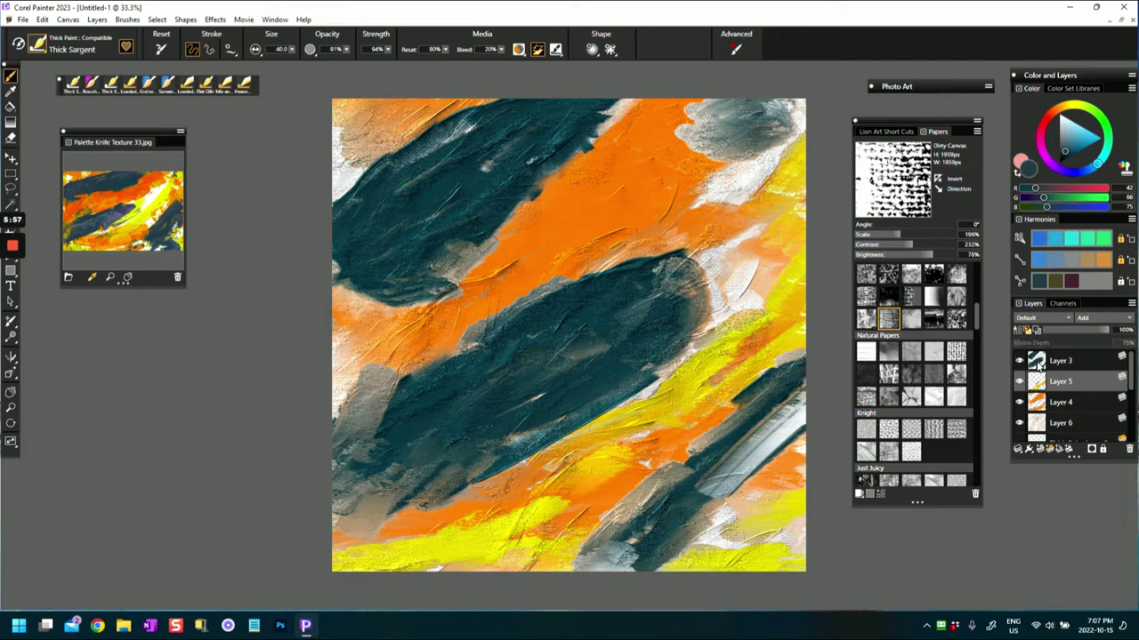
Select Layer 3 and paint dark teal over the central band's lower-left end with the brush size at 89.3.
{"action": "left_click", "coordinate": [1037, 361]}
{"action": "mouse_move", "coordinate": [510, 413]}
{"action": "left_mouse_down"}
{"action": "mouse_move", "coordinate": [450, 472]}
{"action": "mouse_move", "coordinate": [395, 483]}
{"action": "mouse_move", "coordinate": [384, 505]}
{"action": "mouse_move", "coordinate": [422, 412]}
{"action": "mouse_move", "coordinate": [350, 432]}
{"action": "mouse_move", "coordinate": [376, 469]}
{"action": "left_mouse_up"}
{"action": "mouse_move", "coordinate": [474, 419]}
{"action": "left_mouse_down"}
{"action": "mouse_move", "coordinate": [466, 388]}
{"action": "mouse_move", "coordinate": [372, 412]}
{"action": "mouse_move", "coordinate": [340, 457]}
{"action": "mouse_move", "coordinate": [402, 470]}
{"action": "mouse_move", "coordinate": [407, 489]}
{"action": "mouse_move", "coordinate": [338, 525]}
{"action": "left_mouse_up"}
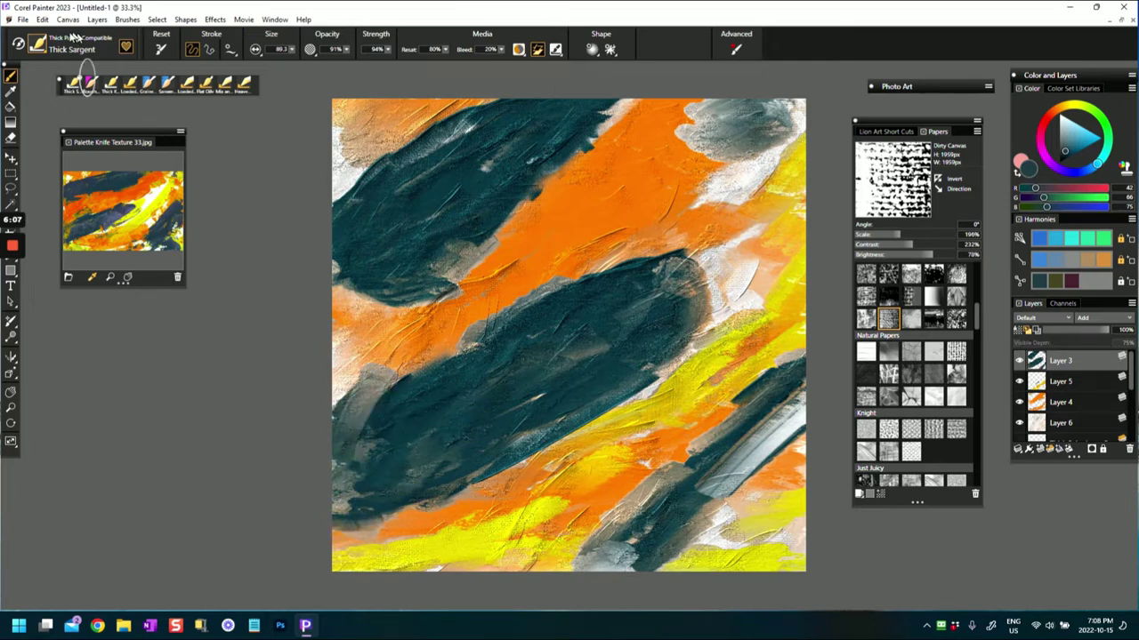
{"action": "mouse_move", "coordinate": [544, 356]}
{"action": "left_mouse_down"}
{"action": "mouse_move", "coordinate": [543, 404]}
{"action": "mouse_move", "coordinate": [478, 409]}
{"action": "left_mouse_up"}
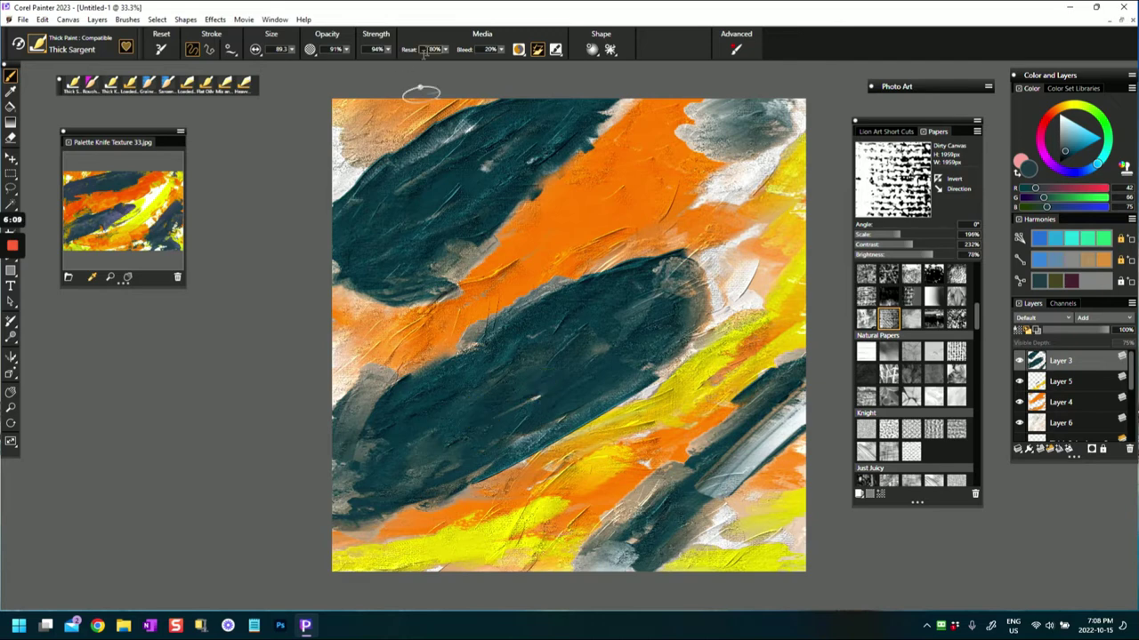
Set the brush's Reset to 21% and roughen the central dark band's edges and both ends with dark teal strokes.
{"action": "left_click_drag", "start_coordinate": [445, 51], "coordinate": [409, 77]}
{"action": "left_click_drag", "start_coordinate": [462, 419], "coordinate": [438, 422]}
{"action": "mouse_move", "coordinate": [371, 396]}
{"action": "left_mouse_down"}
{"action": "mouse_move", "coordinate": [343, 407]}
{"action": "mouse_move", "coordinate": [347, 434]}
{"action": "left_mouse_up"}
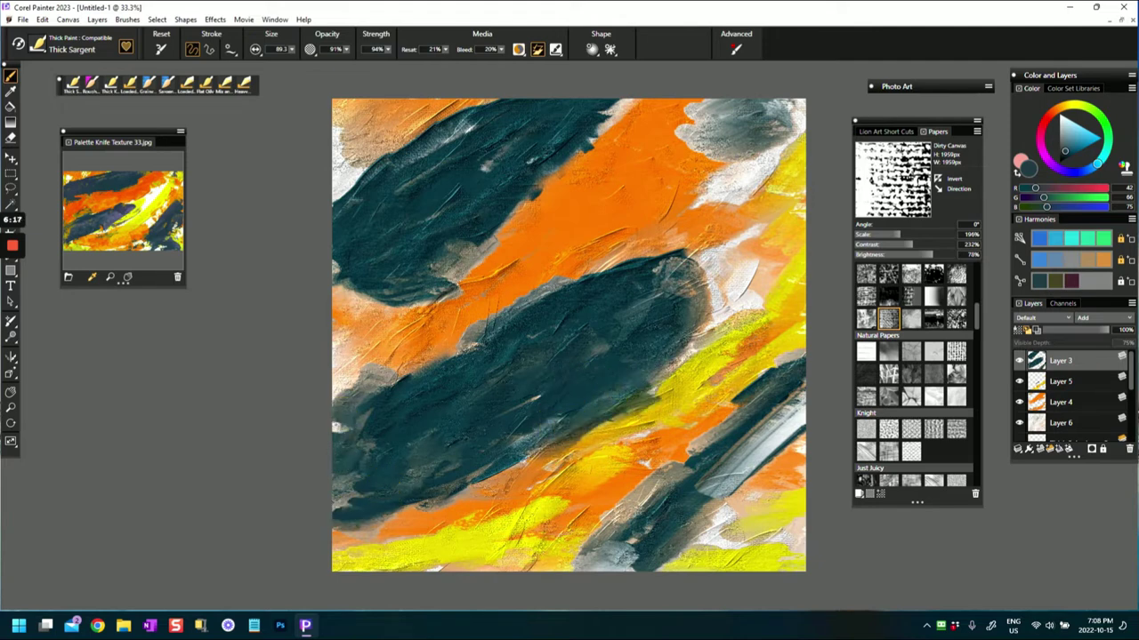
{"action": "left_click_drag", "start_coordinate": [716, 260], "coordinate": [533, 300]}
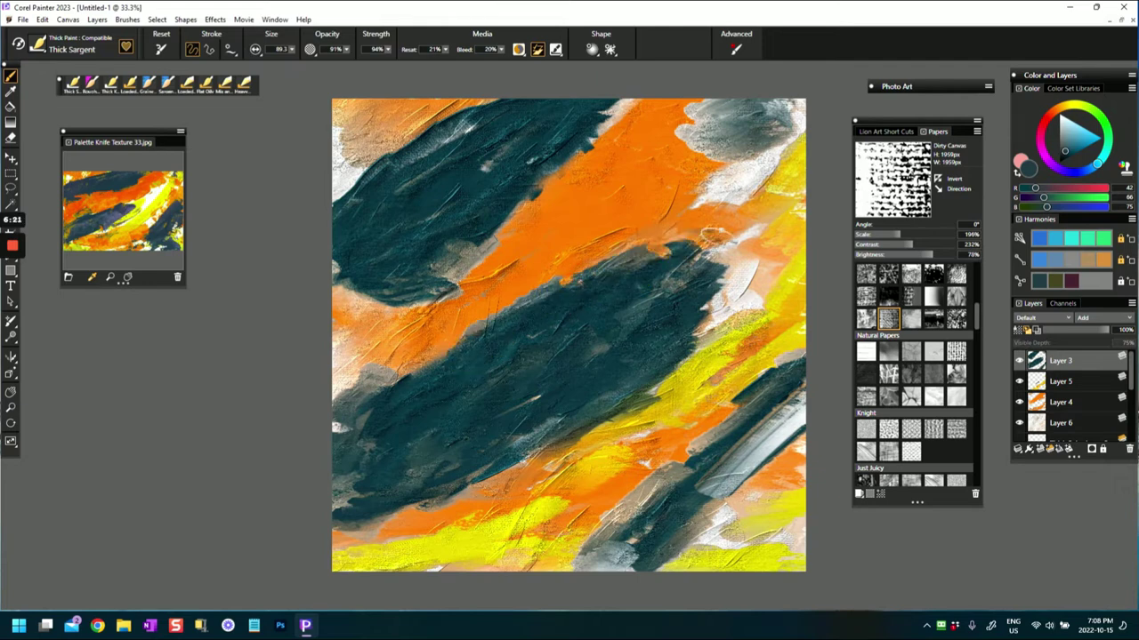
{"action": "left_click_drag", "start_coordinate": [396, 374], "coordinate": [314, 407]}
{"action": "mouse_move", "coordinate": [401, 516]}
{"action": "left_mouse_down"}
{"action": "mouse_move", "coordinate": [314, 528]}
{"action": "mouse_move", "coordinate": [340, 515]}
{"action": "mouse_move", "coordinate": [287, 510]}
{"action": "left_mouse_up"}
{"action": "mouse_move", "coordinate": [418, 469]}
{"action": "left_mouse_down"}
{"action": "mouse_move", "coordinate": [380, 478]}
{"action": "mouse_move", "coordinate": [325, 474]}
{"action": "mouse_move", "coordinate": [347, 446]}
{"action": "mouse_move", "coordinate": [320, 430]}
{"action": "left_mouse_up"}
Extend the upper-left dark band with diagonal dark teal strokes along its upper and lower edges.
{"action": "mouse_move", "coordinate": [416, 160]}
{"action": "left_mouse_down"}
{"action": "mouse_move", "coordinate": [442, 158]}
{"action": "mouse_move", "coordinate": [473, 121]}
{"action": "left_mouse_up"}
{"action": "mouse_move", "coordinate": [562, 87]}
{"action": "left_mouse_down"}
{"action": "mouse_move", "coordinate": [614, 94]}
{"action": "mouse_move", "coordinate": [610, 111]}
{"action": "mouse_move", "coordinate": [459, 183]}
{"action": "mouse_move", "coordinate": [597, 126]}
{"action": "left_mouse_up"}
{"action": "mouse_move", "coordinate": [485, 211]}
{"action": "left_mouse_down"}
{"action": "mouse_move", "coordinate": [454, 287]}
{"action": "mouse_move", "coordinate": [468, 296]}
{"action": "mouse_move", "coordinate": [411, 283]}
{"action": "mouse_move", "coordinate": [378, 255]}
{"action": "mouse_move", "coordinate": [350, 196]}
{"action": "mouse_move", "coordinate": [372, 178]}
{"action": "mouse_move", "coordinate": [345, 185]}
{"action": "mouse_move", "coordinate": [367, 174]}
{"action": "mouse_move", "coordinate": [450, 256]}
{"action": "mouse_move", "coordinate": [402, 274]}
{"action": "mouse_move", "coordinate": [603, 116]}
{"action": "mouse_move", "coordinate": [640, 101]}
{"action": "left_mouse_up"}
Paint dark teal diagonal strokes over the grey streaks along the lower-right dark band, down to the canvas's bottom edge.
{"action": "left_click_drag", "start_coordinate": [733, 418], "coordinate": [797, 359]}
{"action": "left_click_drag", "start_coordinate": [727, 430], "coordinate": [753, 412]}
{"action": "left_click_drag", "start_coordinate": [706, 456], "coordinate": [745, 424]}
{"action": "left_click_drag", "start_coordinate": [673, 490], "coordinate": [725, 454]}
{"action": "mouse_move", "coordinate": [676, 484]}
{"action": "left_mouse_down"}
{"action": "mouse_move", "coordinate": [603, 564]}
{"action": "mouse_move", "coordinate": [636, 546]}
{"action": "mouse_move", "coordinate": [614, 569]}
{"action": "left_mouse_up"}
{"action": "mouse_move", "coordinate": [798, 393]}
{"action": "left_mouse_down"}
{"action": "mouse_move", "coordinate": [727, 479]}
{"action": "mouse_move", "coordinate": [765, 453]}
{"action": "mouse_move", "coordinate": [788, 399]}
{"action": "left_mouse_up"}
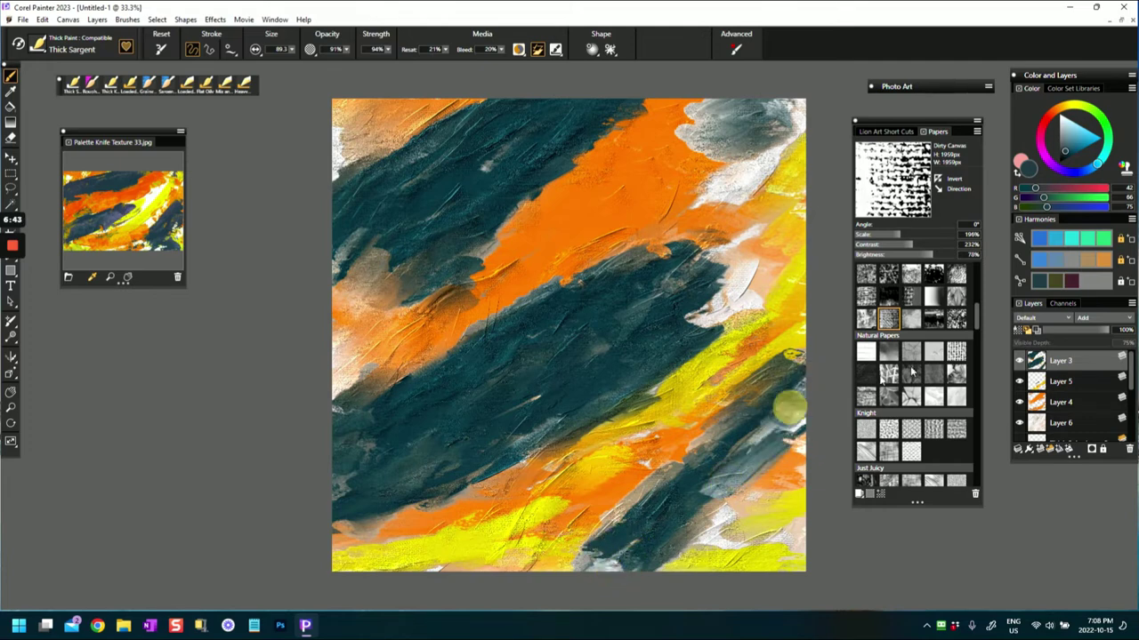
{"action": "left_click_drag", "start_coordinate": [646, 538], "coordinate": [597, 567]}
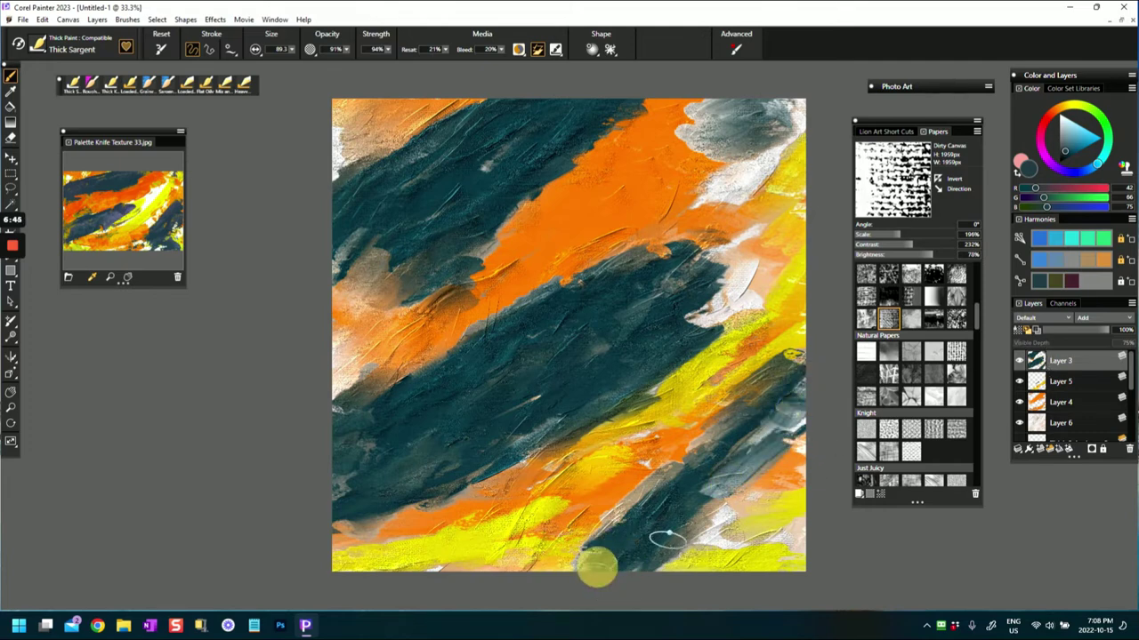
Pick a brighter teal, RGB 60, 137, 168, and paint highlight strokes along the lower-right dark band.
{"action": "left_click", "coordinate": [1072, 152]}
{"action": "left_click", "coordinate": [1069, 149]}
{"action": "mouse_move", "coordinate": [662, 502]}
{"action": "left_mouse_down"}
{"action": "mouse_move", "coordinate": [666, 480]}
{"action": "mouse_move", "coordinate": [715, 459]}
{"action": "mouse_move", "coordinate": [686, 475]}
{"action": "mouse_move", "coordinate": [783, 368]}
{"action": "left_mouse_up"}
{"action": "left_click", "coordinate": [1077, 139]}
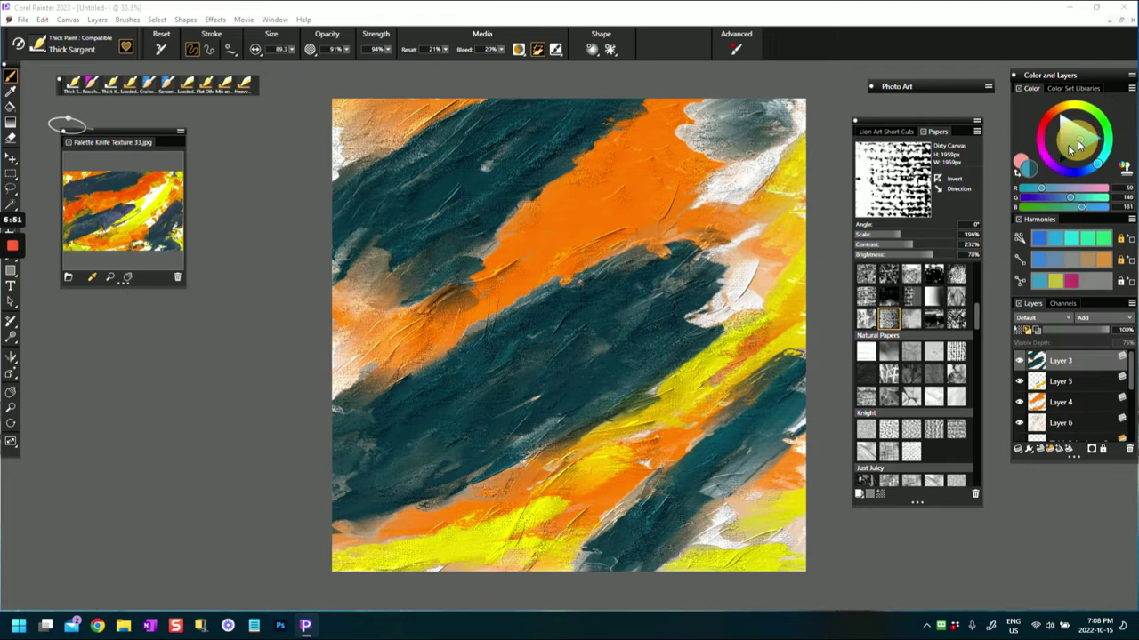
{"action": "mouse_move", "coordinate": [699, 457]}
{"action": "left_mouse_down"}
{"action": "mouse_move", "coordinate": [731, 464]}
{"action": "mouse_move", "coordinate": [798, 384]}
{"action": "left_mouse_up"}
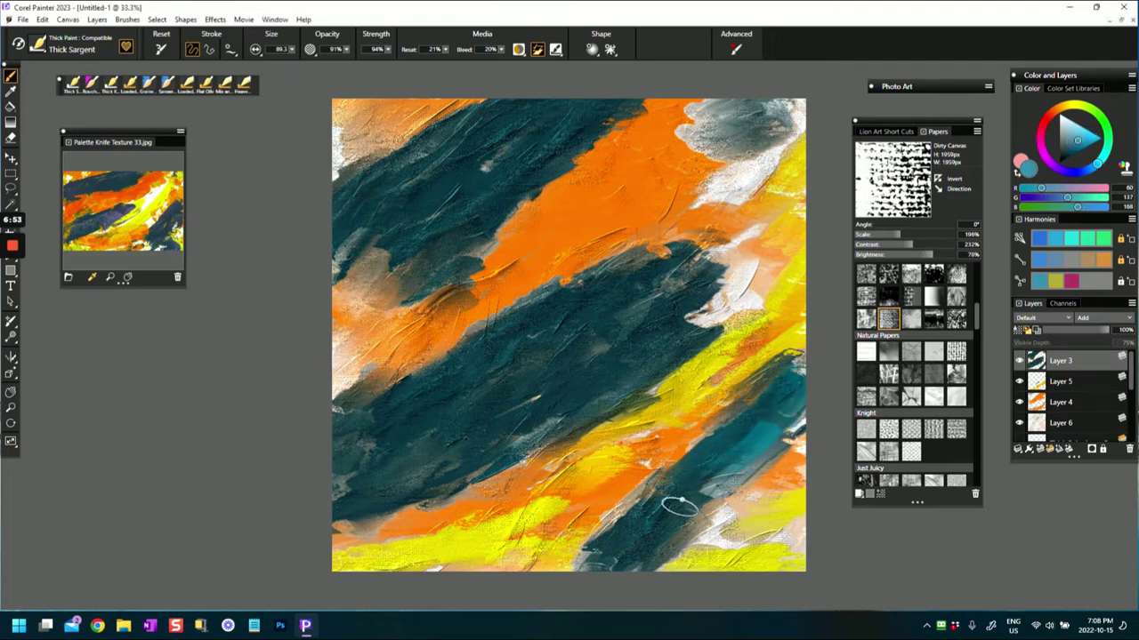
{"action": "mouse_move", "coordinate": [610, 577]}
{"action": "left_mouse_down"}
{"action": "mouse_move", "coordinate": [596, 552]}
{"action": "mouse_move", "coordinate": [612, 562]}
{"action": "left_mouse_up"}
Add bright teal highlight strokes across the central dark band and at its left end.
{"action": "mouse_move", "coordinate": [541, 400]}
{"action": "left_mouse_down"}
{"action": "mouse_move", "coordinate": [564, 426]}
{"action": "mouse_move", "coordinate": [567, 413]}
{"action": "mouse_move", "coordinate": [518, 444]}
{"action": "mouse_move", "coordinate": [632, 319]}
{"action": "mouse_move", "coordinate": [619, 344]}
{"action": "mouse_move", "coordinate": [605, 281]}
{"action": "mouse_move", "coordinate": [697, 271]}
{"action": "mouse_move", "coordinate": [712, 334]}
{"action": "left_mouse_up"}
{"action": "left_click_drag", "start_coordinate": [337, 423], "coordinate": [358, 405]}
{"action": "mouse_move", "coordinate": [355, 465]}
{"action": "left_mouse_down"}
{"action": "mouse_move", "coordinate": [351, 496]}
{"action": "mouse_move", "coordinate": [311, 510]}
{"action": "left_mouse_up"}
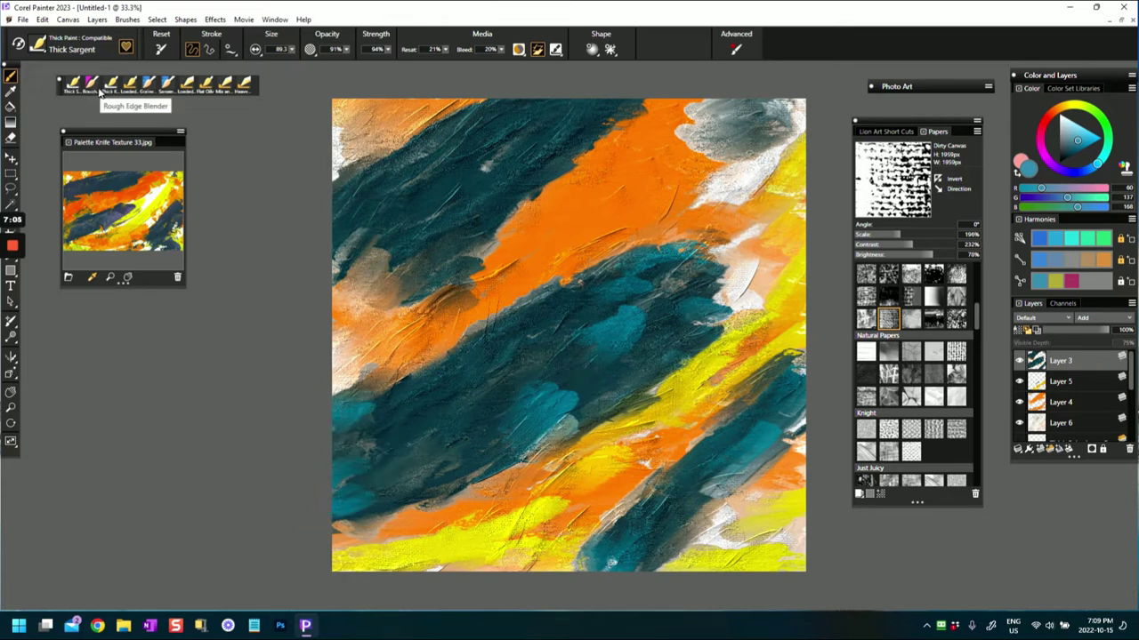
{"action": "mouse_move", "coordinate": [377, 409]}
{"action": "left_mouse_down"}
{"action": "mouse_move", "coordinate": [431, 384]}
{"action": "mouse_move", "coordinate": [402, 401]}
{"action": "mouse_move", "coordinate": [426, 466]}
{"action": "mouse_move", "coordinate": [417, 474]}
{"action": "mouse_move", "coordinate": [478, 457]}
{"action": "left_mouse_up"}
Add bright teal strokes throughout the upper-left dark band and along its edges.
{"action": "mouse_move", "coordinate": [467, 166]}
{"action": "left_mouse_down"}
{"action": "mouse_move", "coordinate": [529, 144]}
{"action": "mouse_move", "coordinate": [437, 138]}
{"action": "mouse_move", "coordinate": [471, 115]}
{"action": "left_mouse_up"}
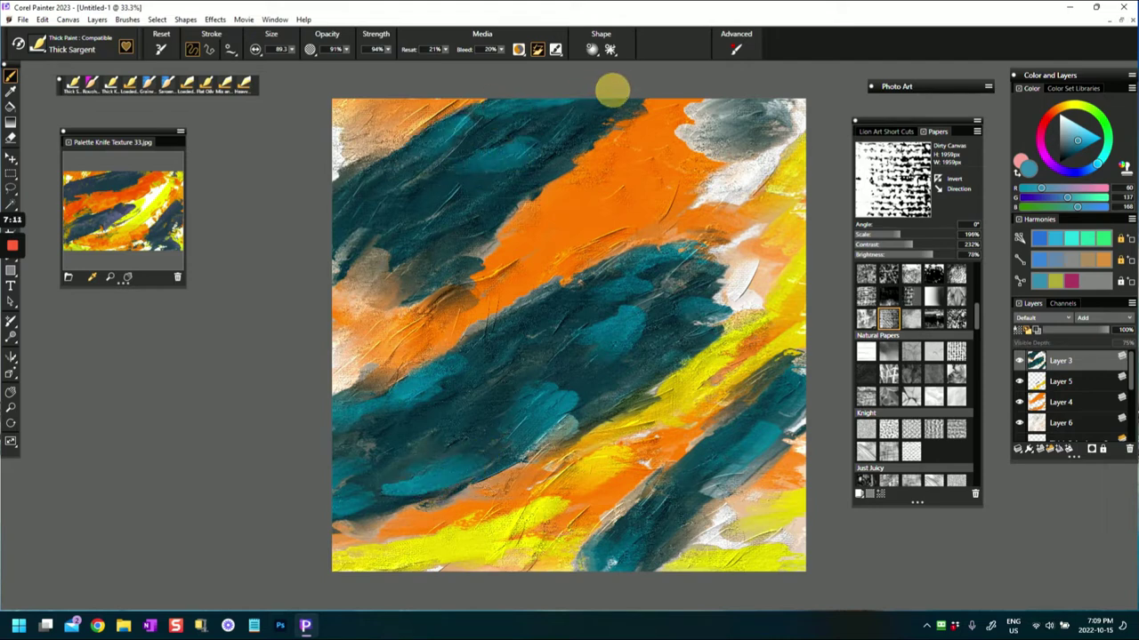
{"action": "left_click_drag", "start_coordinate": [396, 169], "coordinate": [333, 191]}
{"action": "left_click_drag", "start_coordinate": [360, 233], "coordinate": [323, 270]}
{"action": "mouse_move", "coordinate": [430, 285]}
{"action": "left_mouse_down"}
{"action": "mouse_move", "coordinate": [418, 300]}
{"action": "mouse_move", "coordinate": [394, 261]}
{"action": "mouse_move", "coordinate": [355, 293]}
{"action": "mouse_move", "coordinate": [427, 219]}
{"action": "left_mouse_up"}
{"action": "mouse_move", "coordinate": [500, 212]}
{"action": "left_mouse_down"}
{"action": "mouse_move", "coordinate": [524, 201]}
{"action": "mouse_move", "coordinate": [474, 260]}
{"action": "mouse_move", "coordinate": [523, 215]}
{"action": "left_mouse_up"}
{"action": "left_click_drag", "start_coordinate": [579, 129], "coordinate": [654, 89]}
Paint over the grey patch in the canvas's upper-right corner with bright, dark and medium teal sampled from the painting.
{"action": "mouse_move", "coordinate": [772, 113]}
{"action": "left_mouse_down"}
{"action": "mouse_move", "coordinate": [707, 127]}
{"action": "mouse_move", "coordinate": [743, 107]}
{"action": "mouse_move", "coordinate": [783, 116]}
{"action": "left_mouse_up"}
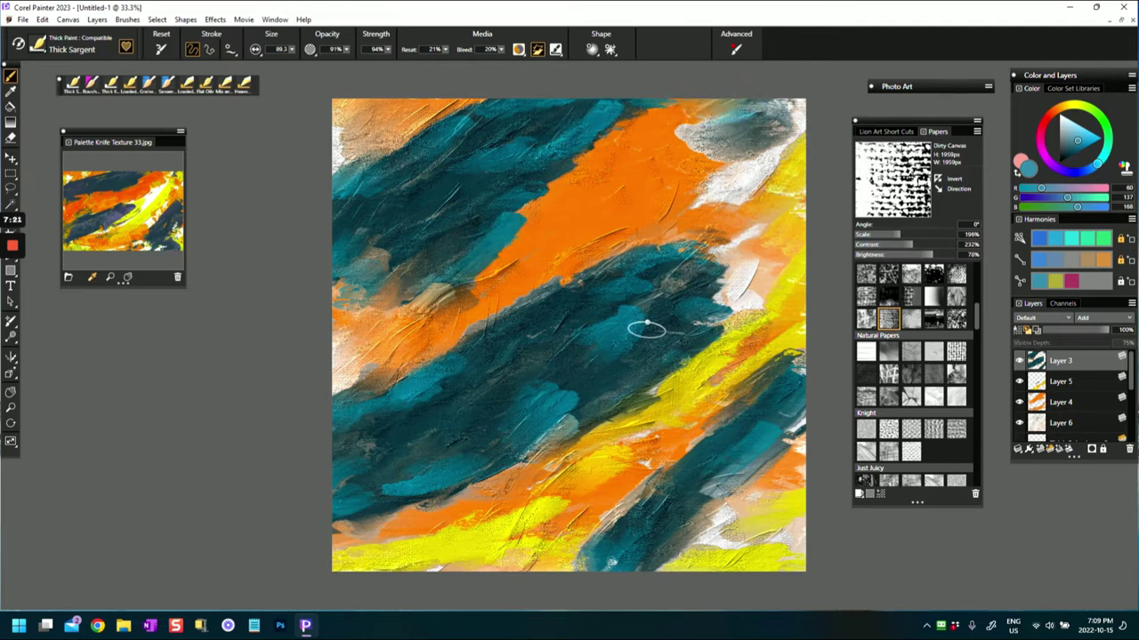
{"action": "left_click", "coordinate": [579, 326], "text": "alt"}
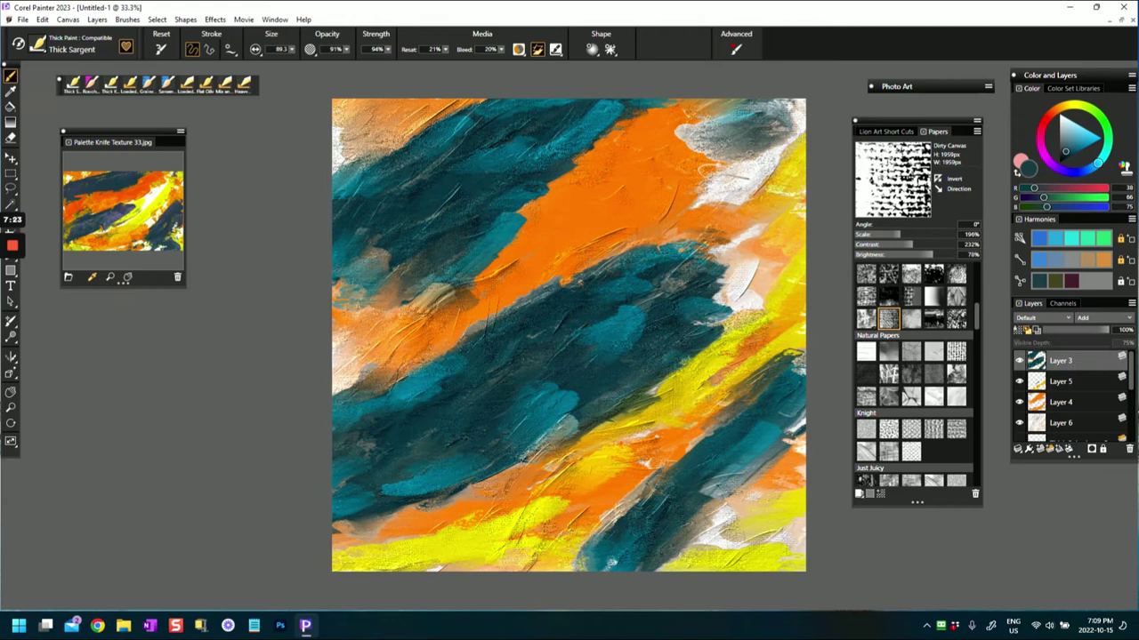
{"action": "left_click_drag", "start_coordinate": [702, 126], "coordinate": [728, 122]}
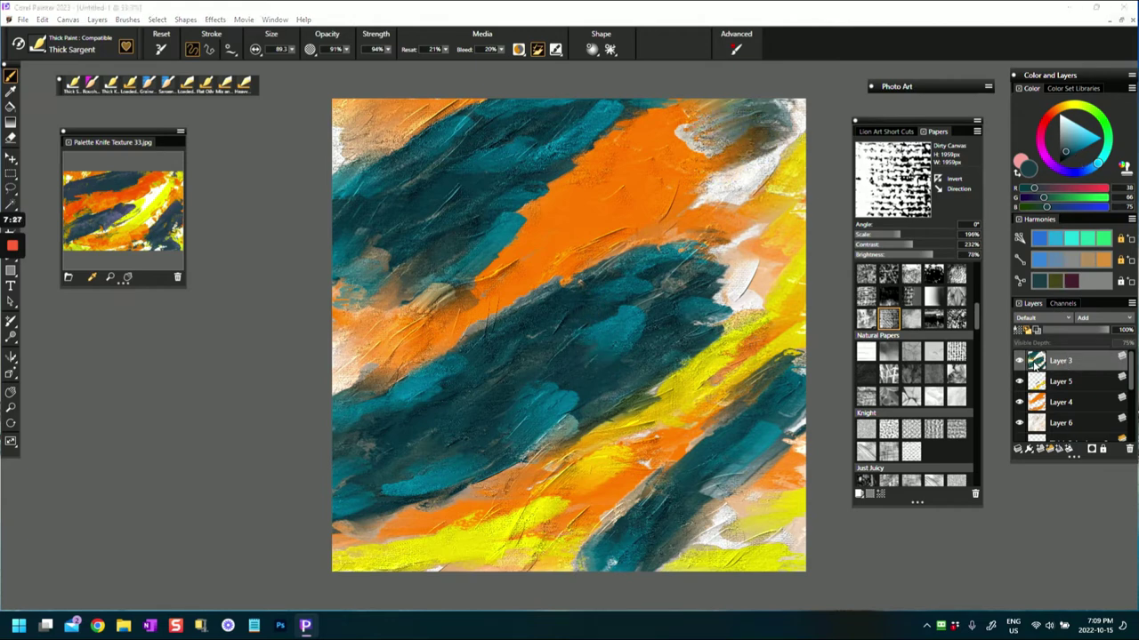
{"action": "left_click", "coordinate": [635, 324], "text": "alt"}
{"action": "mouse_move", "coordinate": [719, 133]}
{"action": "left_mouse_down"}
{"action": "mouse_move", "coordinate": [747, 112]}
{"action": "mouse_move", "coordinate": [701, 133]}
{"action": "mouse_move", "coordinate": [752, 104]}
{"action": "mouse_move", "coordinate": [723, 125]}
{"action": "mouse_move", "coordinate": [780, 112]}
{"action": "mouse_move", "coordinate": [798, 94]}
{"action": "left_mouse_up"}
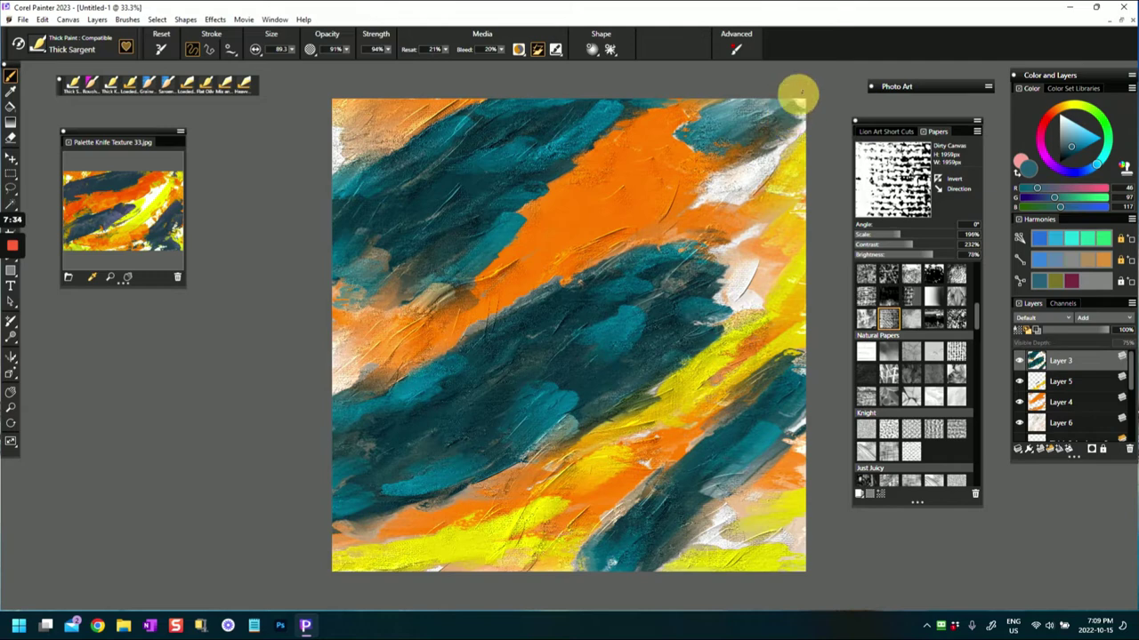
Sample dark teal from the reference image and cover the remaining grey in the canvas's upper-right corner patch.
{"action": "left_click", "coordinate": [119, 182]}
{"action": "left_click", "coordinate": [774, 105]}
{"action": "left_click", "coordinate": [741, 113]}
{"action": "left_click", "coordinate": [767, 87]}
{"action": "left_click_drag", "start_coordinate": [767, 86], "coordinate": [738, 97]}
{"action": "left_click_drag", "start_coordinate": [804, 117], "coordinate": [760, 141]}
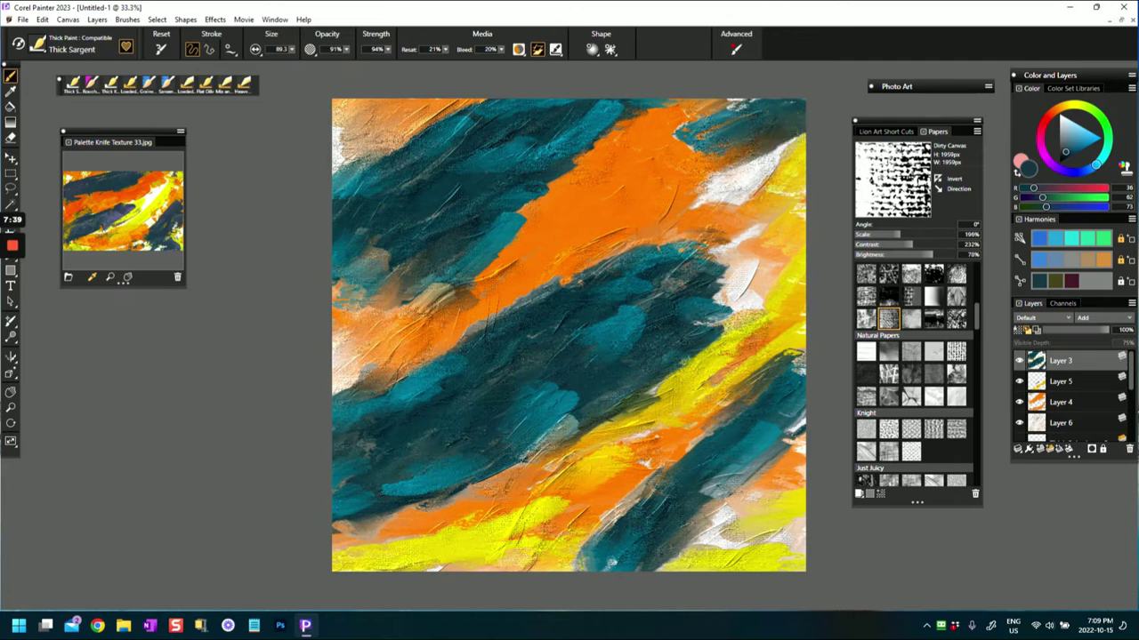
{"action": "left_click_drag", "start_coordinate": [683, 135], "coordinate": [756, 113]}
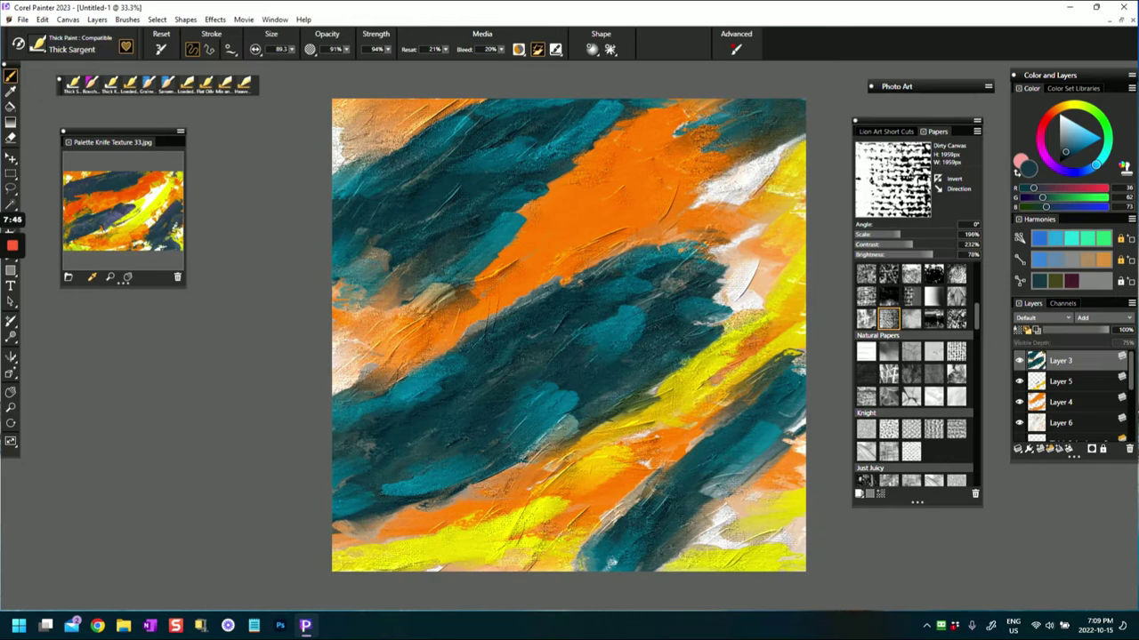
Sample orange from the large band and paint it over the pale areas at the canvas's left edge, upper-left corner and lower-left area.
{"action": "left_click", "coordinate": [411, 342], "text": "alt"}
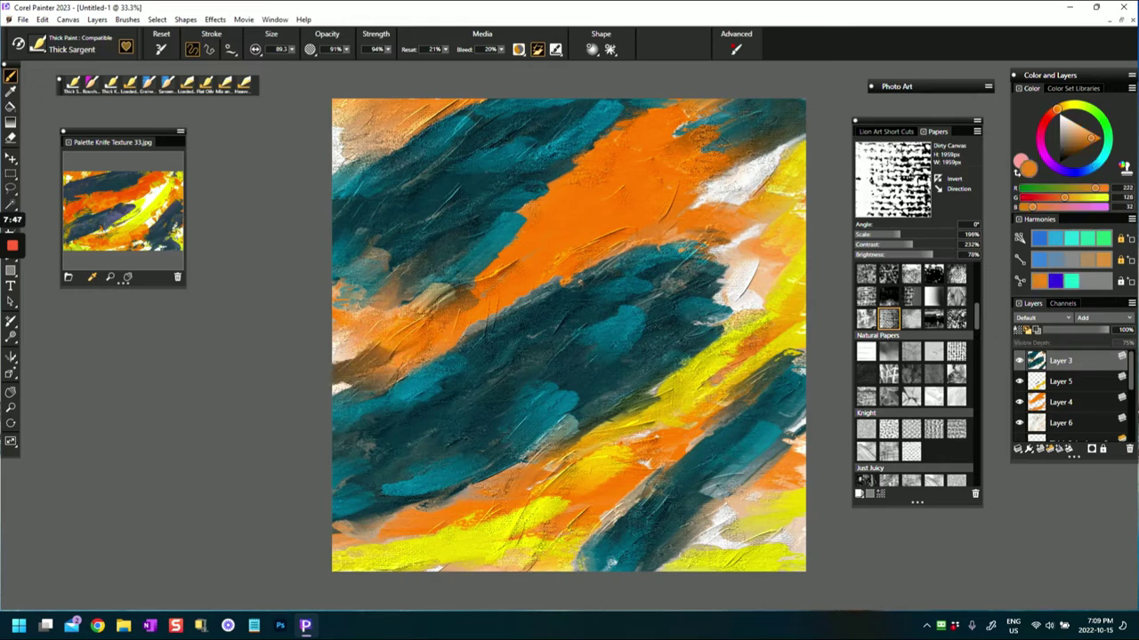
{"action": "left_click_drag", "start_coordinate": [374, 376], "coordinate": [333, 396]}
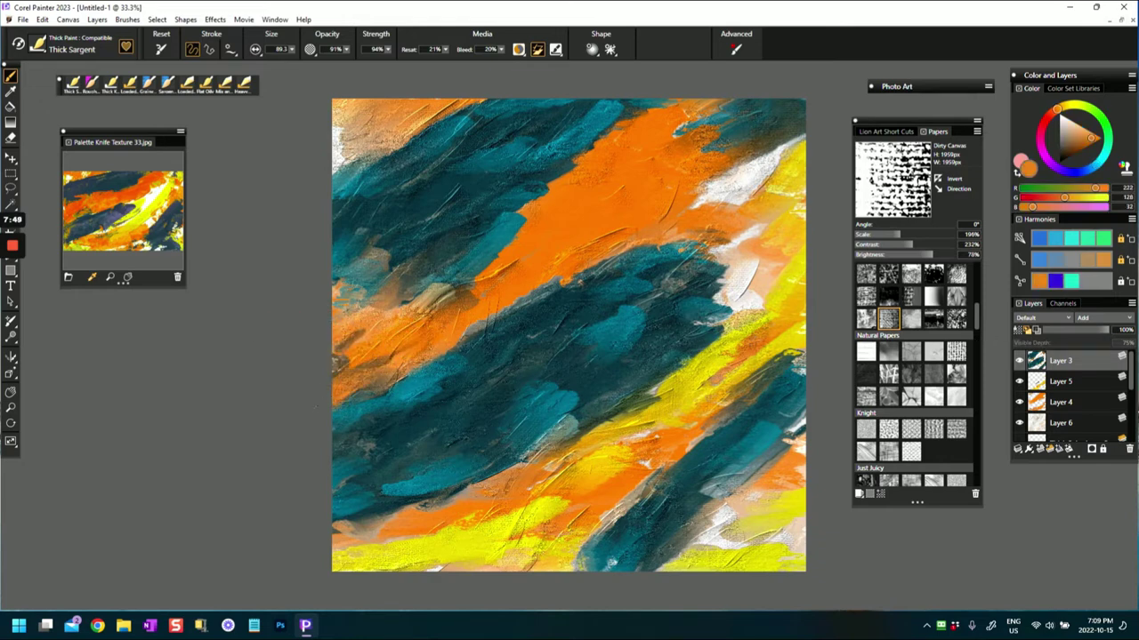
{"action": "mouse_move", "coordinate": [371, 131]}
{"action": "left_mouse_down"}
{"action": "mouse_move", "coordinate": [331, 144]}
{"action": "mouse_move", "coordinate": [320, 132]}
{"action": "left_mouse_up"}
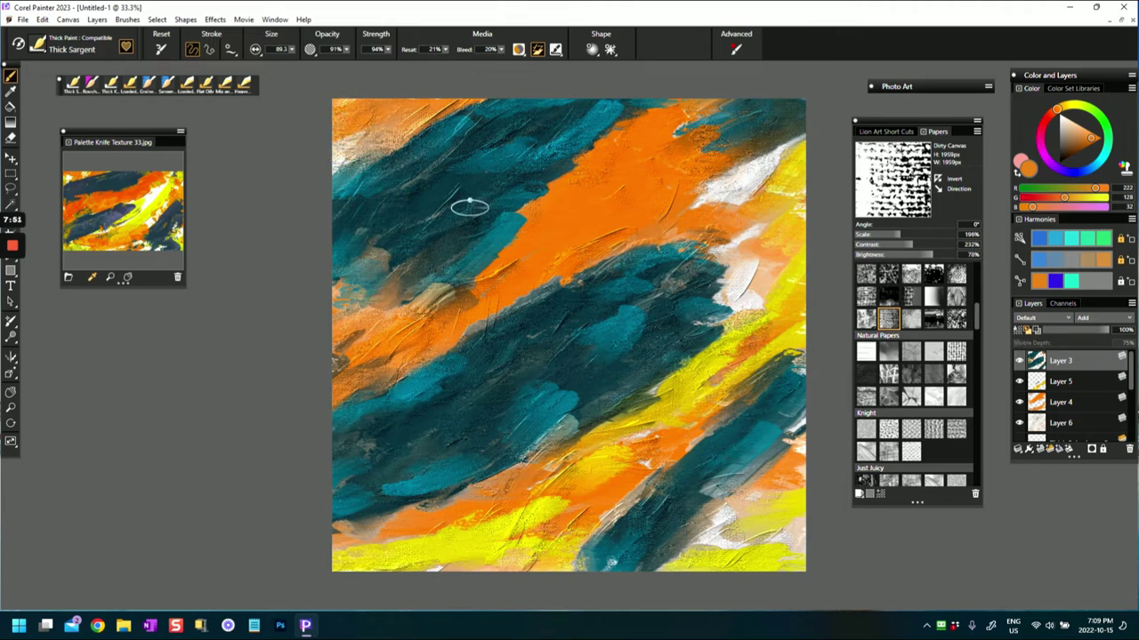
{"action": "left_click_drag", "start_coordinate": [391, 377], "coordinate": [326, 408]}
{"action": "left_click_drag", "start_coordinate": [675, 189], "coordinate": [683, 126]}
{"action": "mouse_move", "coordinate": [490, 497]}
{"action": "left_mouse_down"}
{"action": "mouse_move", "coordinate": [378, 544]}
{"action": "mouse_move", "coordinate": [338, 539]}
{"action": "left_mouse_up"}
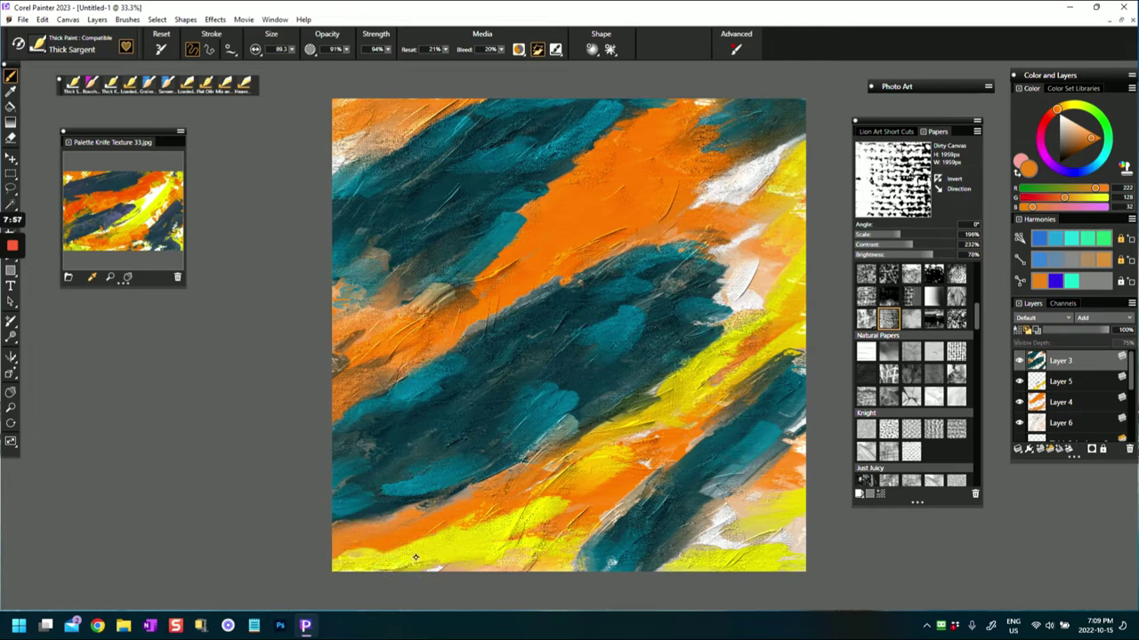
Sample the yellow paint, turn off picking up underlying color, and dab yellow along the canvas's bottom edge on Layer 5.
{"action": "left_click", "coordinate": [414, 557], "text": "alt"}
{"action": "left_click", "coordinate": [399, 590]}
{"action": "left_click", "coordinate": [1029, 330]}
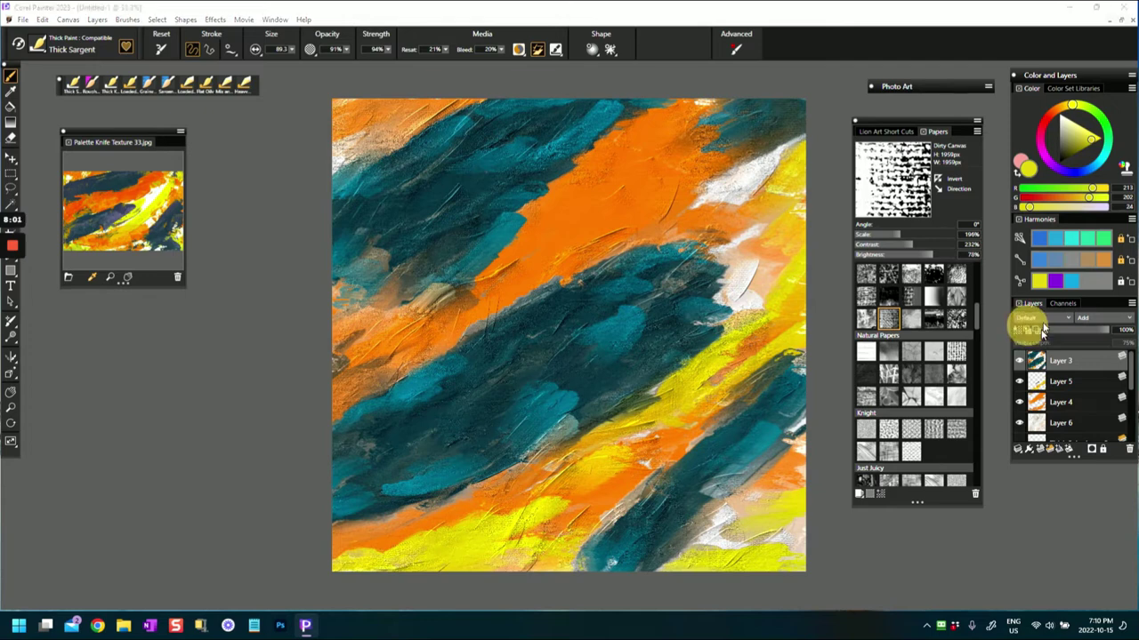
{"action": "left_click", "coordinate": [1034, 381]}
{"action": "left_click", "coordinate": [533, 552]}
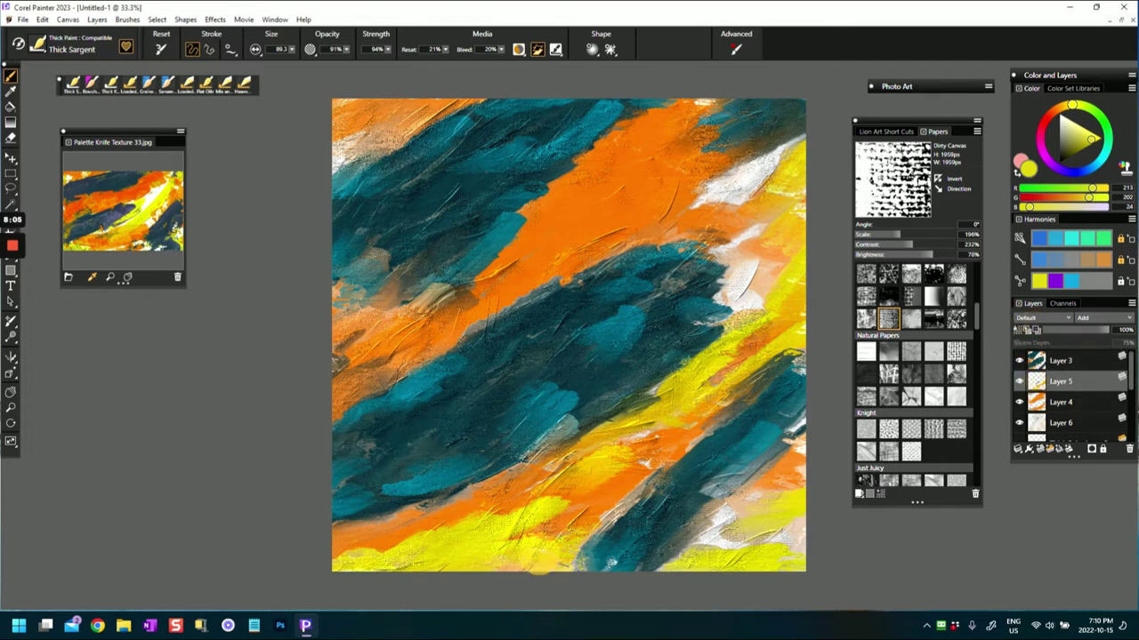
Sample white and yellow from the reference image and paint a white streak and yellow strokes across the right-hand yellow areas on Layer 5.
{"action": "left_click", "coordinate": [71, 177]}
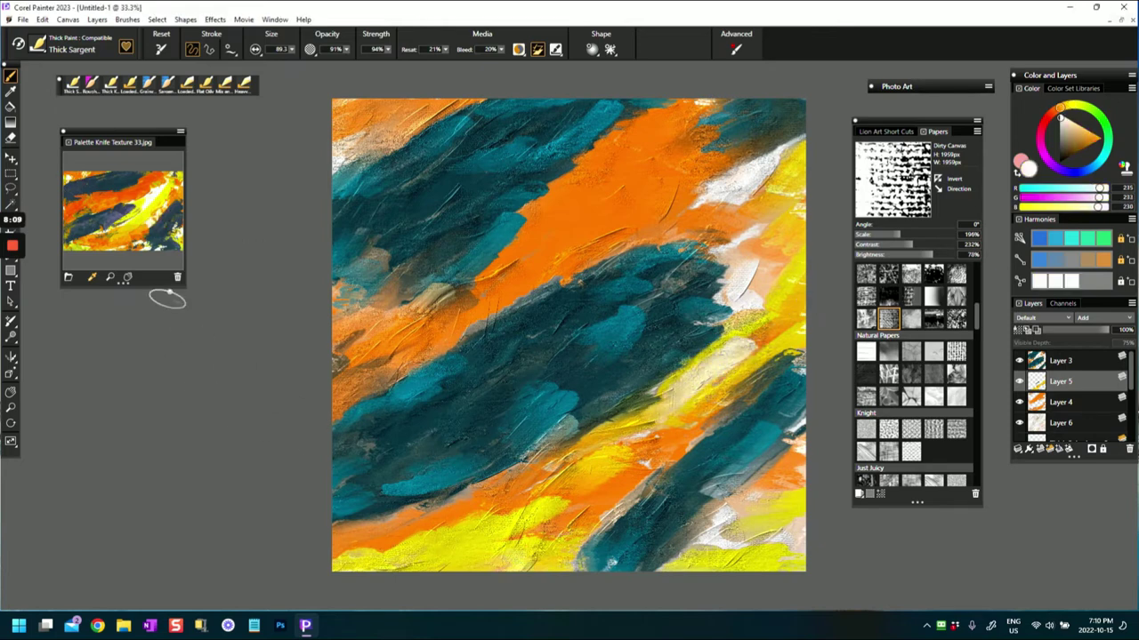
{"action": "left_click", "coordinate": [141, 216]}
{"action": "mouse_move", "coordinate": [791, 307]}
{"action": "left_mouse_down"}
{"action": "mouse_move", "coordinate": [789, 279]}
{"action": "mouse_move", "coordinate": [769, 284]}
{"action": "mouse_move", "coordinate": [799, 299]}
{"action": "left_mouse_up"}
{"action": "left_click_drag", "start_coordinate": [772, 350], "coordinate": [811, 330]}
{"action": "left_click_drag", "start_coordinate": [775, 182], "coordinate": [786, 167]}
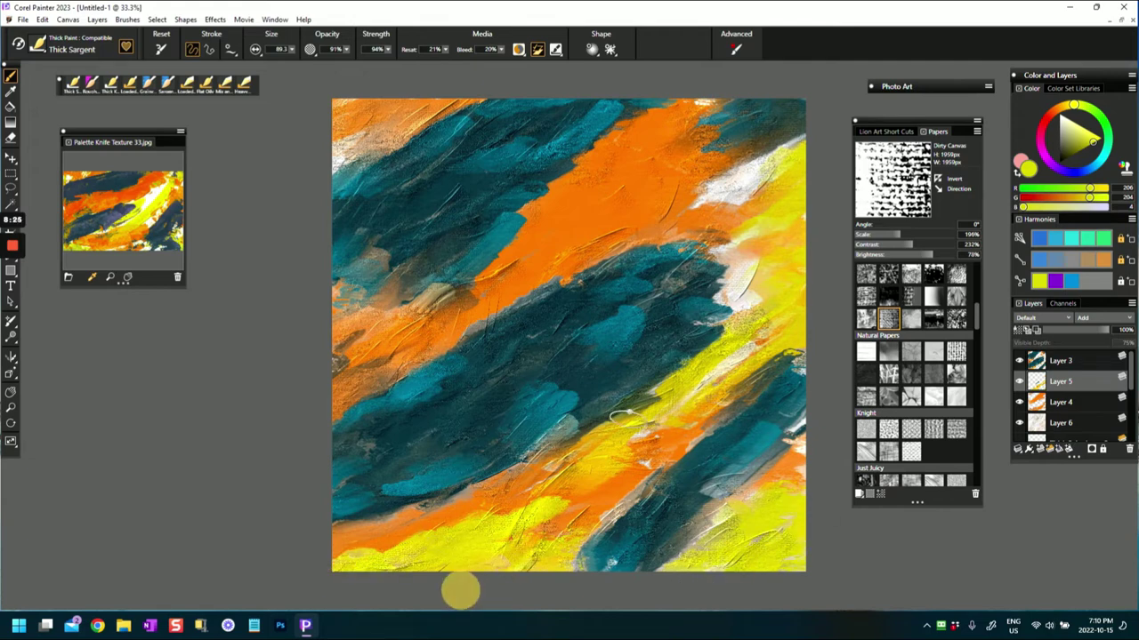
Paint yellow strokes on Layer 5 along both edges of the central orange band and across the orange in the canvas's upper-left corner.
{"action": "left_click_drag", "start_coordinate": [625, 242], "coordinate": [723, 220]}
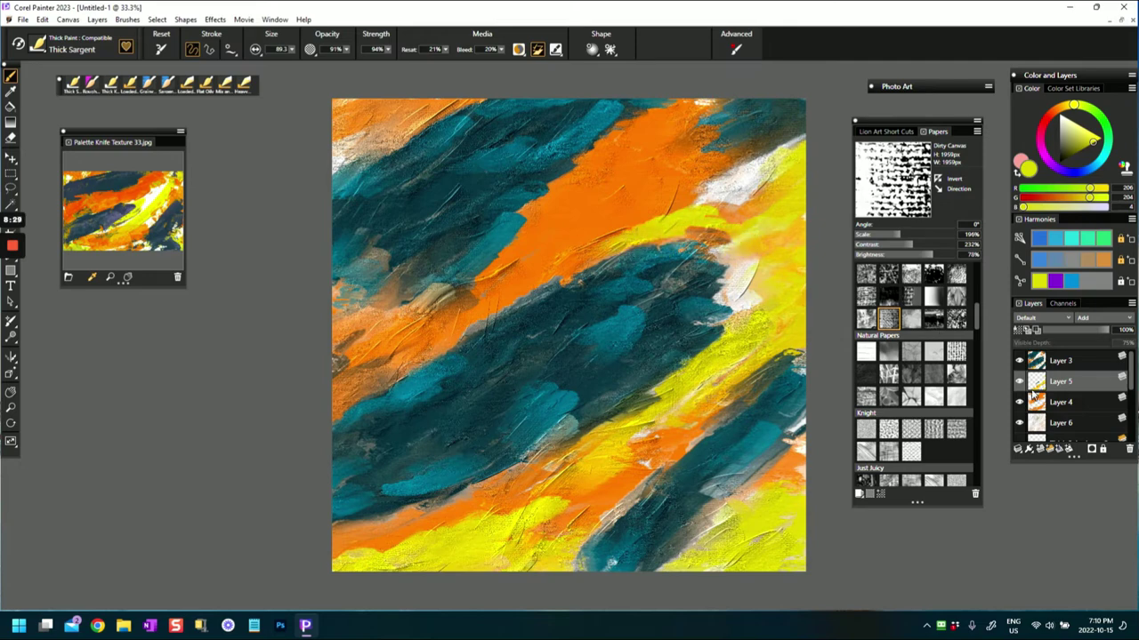
{"action": "left_click_drag", "start_coordinate": [496, 311], "coordinate": [621, 252]}
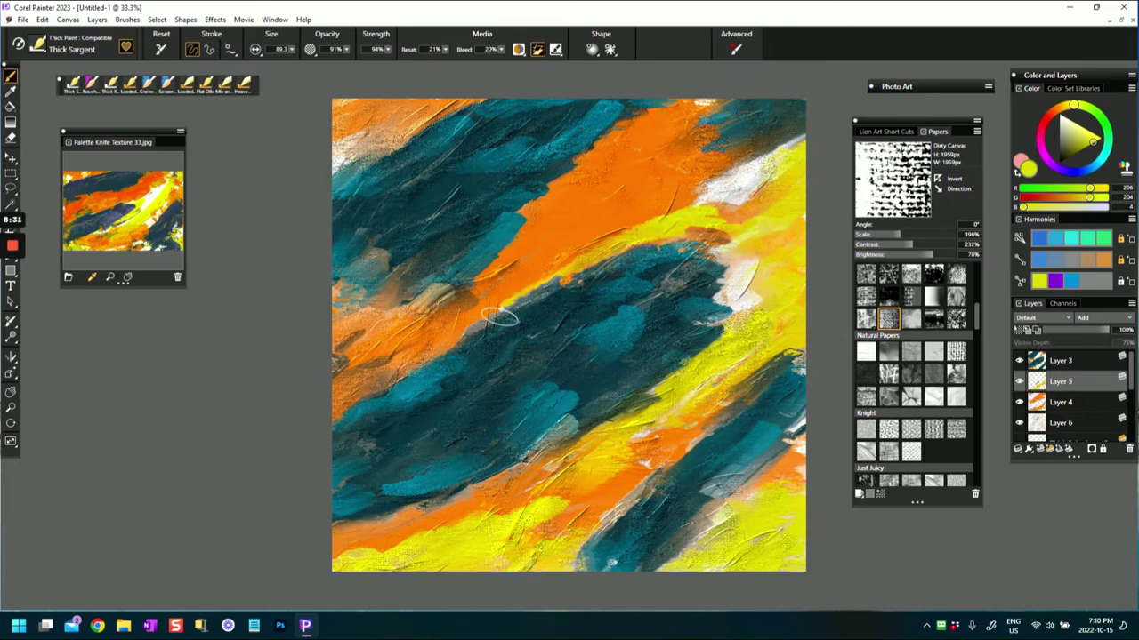
{"action": "left_click_drag", "start_coordinate": [507, 302], "coordinate": [387, 388]}
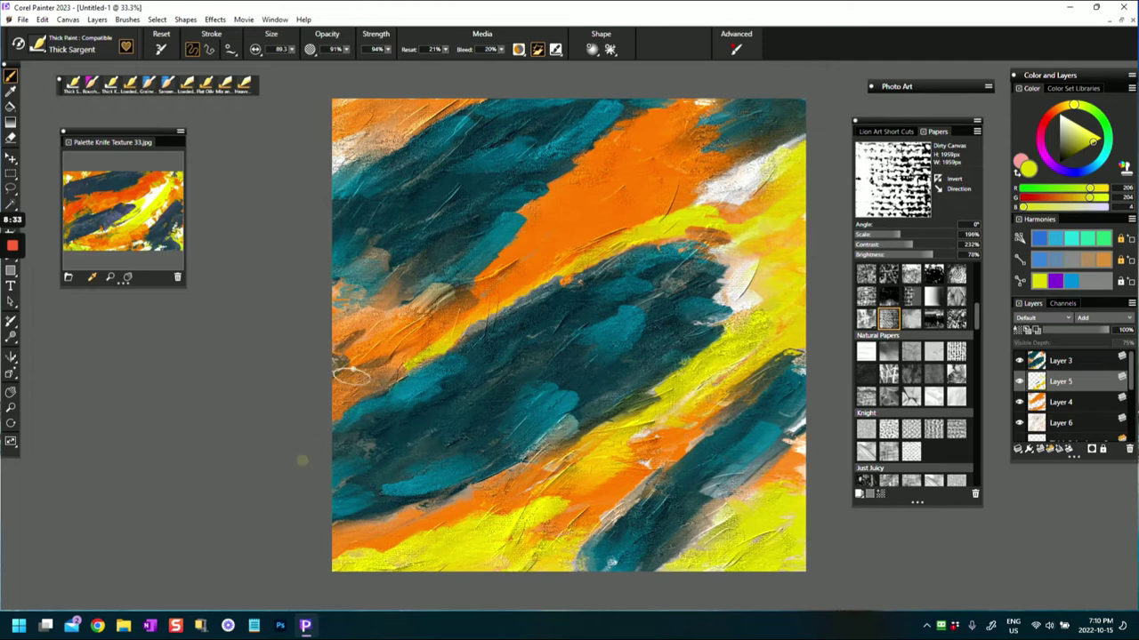
{"action": "left_click_drag", "start_coordinate": [468, 226], "coordinate": [658, 114]}
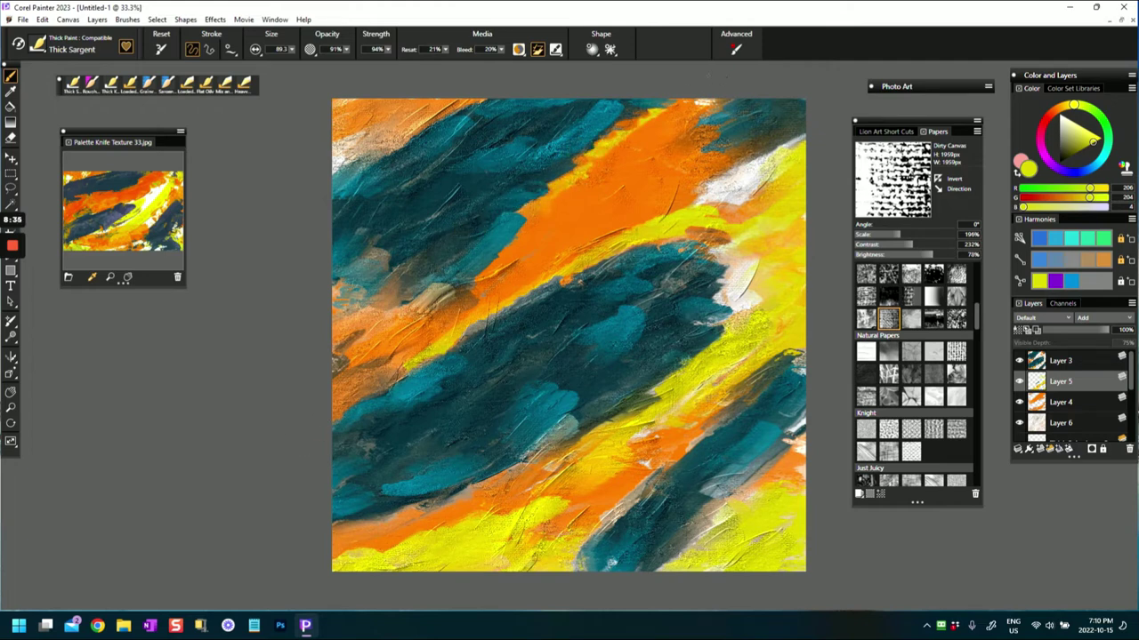
{"action": "mouse_move", "coordinate": [425, 121]}
{"action": "left_mouse_down"}
{"action": "mouse_move", "coordinate": [331, 174]}
{"action": "mouse_move", "coordinate": [402, 135]}
{"action": "left_mouse_up"}
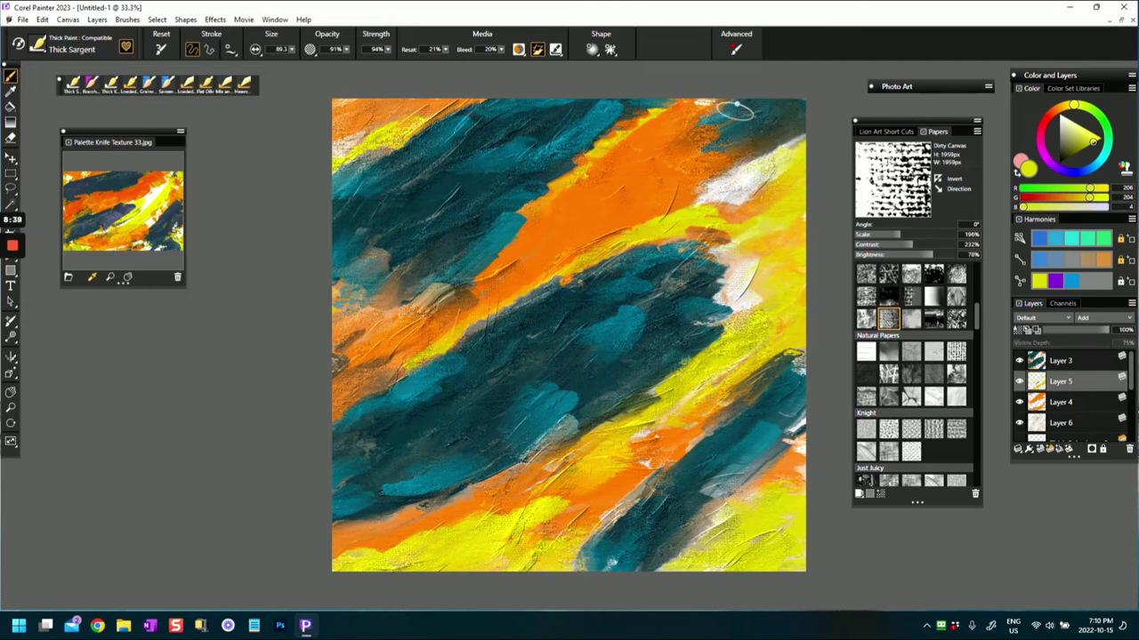
{"action": "left_click_drag", "start_coordinate": [685, 107], "coordinate": [725, 138]}
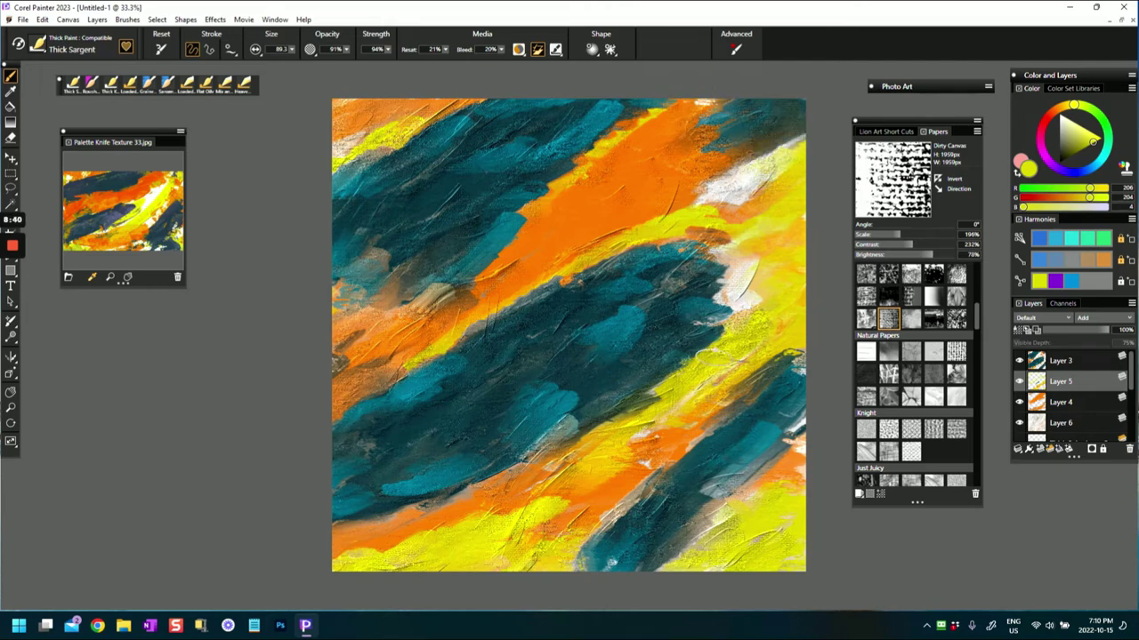
On Layer 6, sample white from the upper-right white patch and brush it at the right edge, the left edge and through the lower orange band.
{"action": "left_click", "coordinate": [1035, 425]}
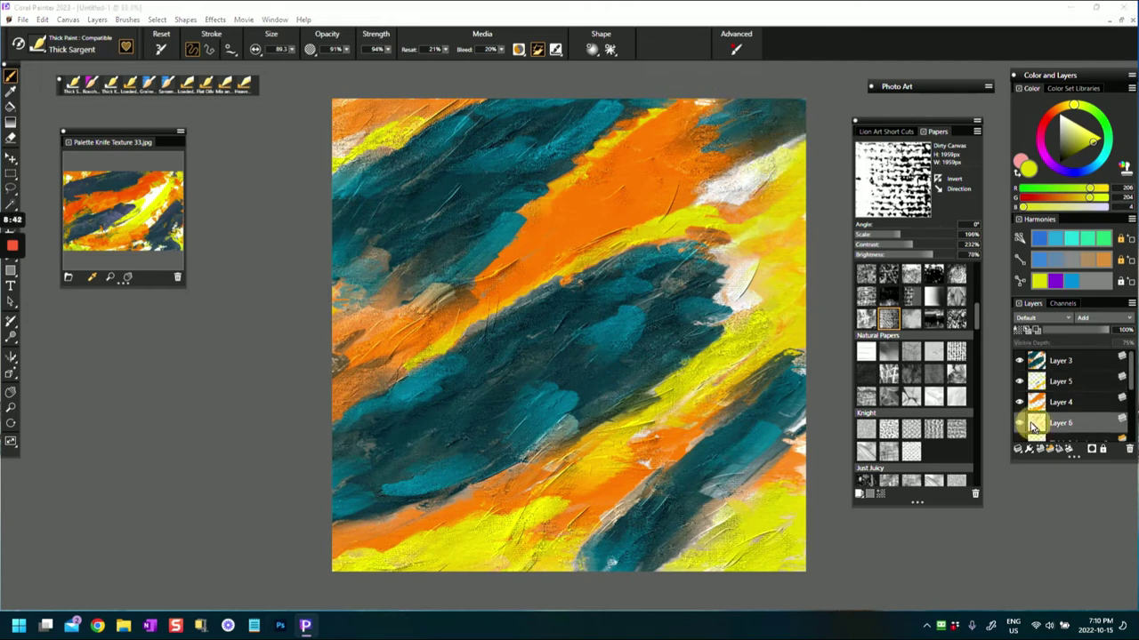
{"action": "left_click", "coordinate": [737, 184], "text": "alt"}
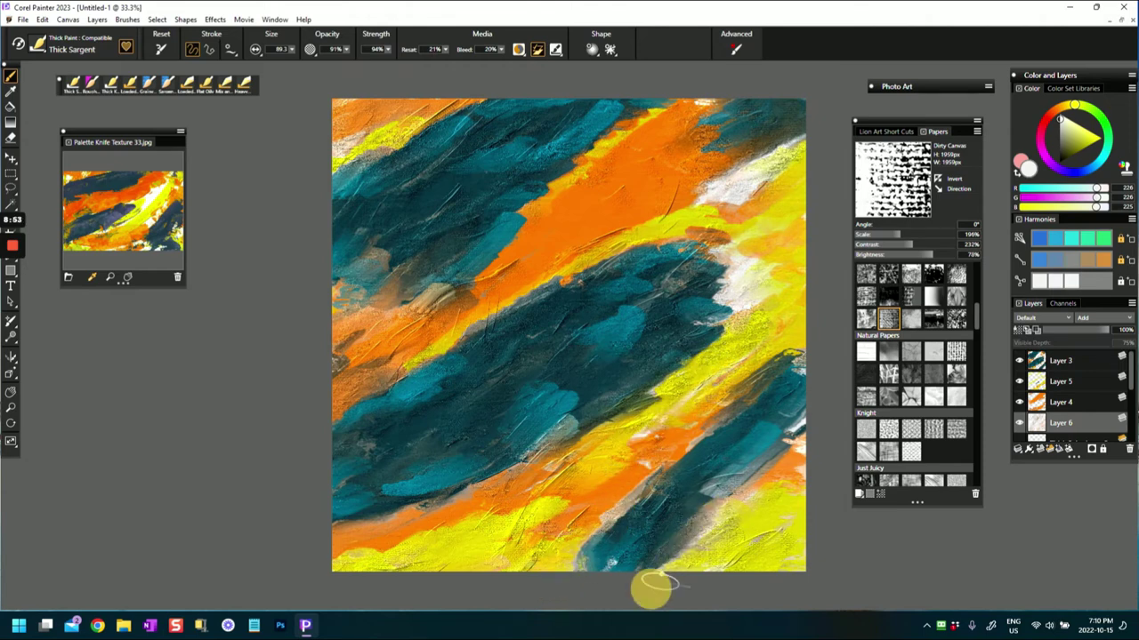
{"action": "left_click_drag", "start_coordinate": [816, 447], "coordinate": [787, 467]}
{"action": "left_click_drag", "start_coordinate": [374, 535], "coordinate": [451, 495]}
{"action": "mouse_move", "coordinate": [334, 414]}
{"action": "left_mouse_down"}
{"action": "mouse_move", "coordinate": [433, 341]}
{"action": "mouse_move", "coordinate": [413, 310]}
{"action": "mouse_move", "coordinate": [304, 330]}
{"action": "left_mouse_up"}
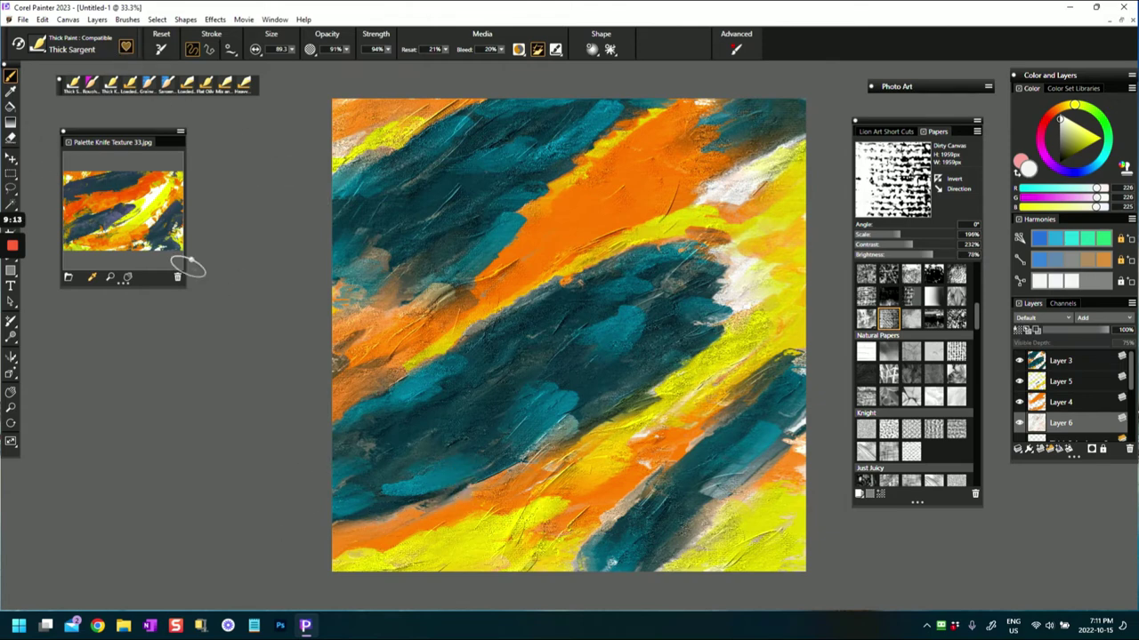
{"action": "left_click_drag", "start_coordinate": [669, 434], "coordinate": [624, 452]}
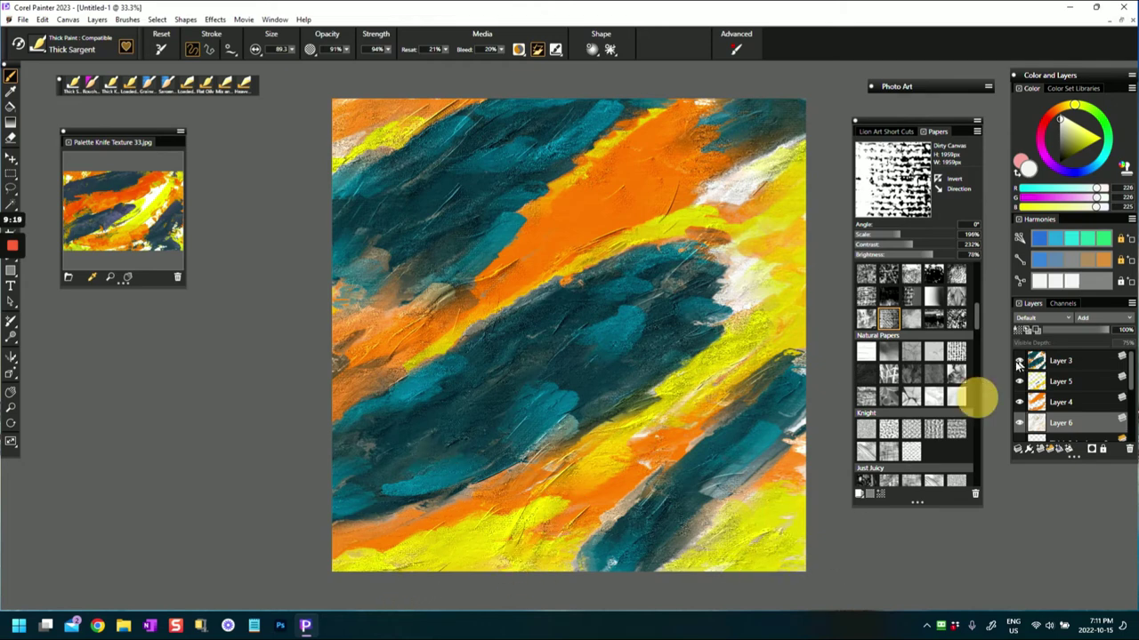
On Layer 4, choose a red of RGB 207, 39, 39 and paint red strokes along the lower edge of the central orange band.
{"action": "left_click", "coordinate": [1059, 402]}
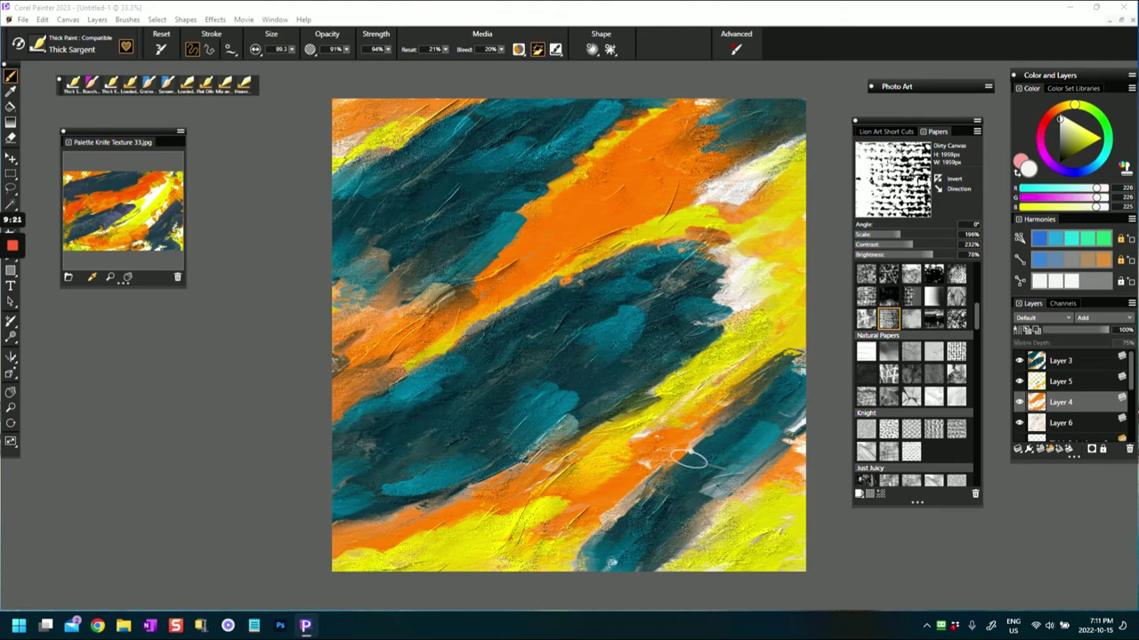
{"action": "left_click", "coordinate": [681, 437], "text": "alt"}
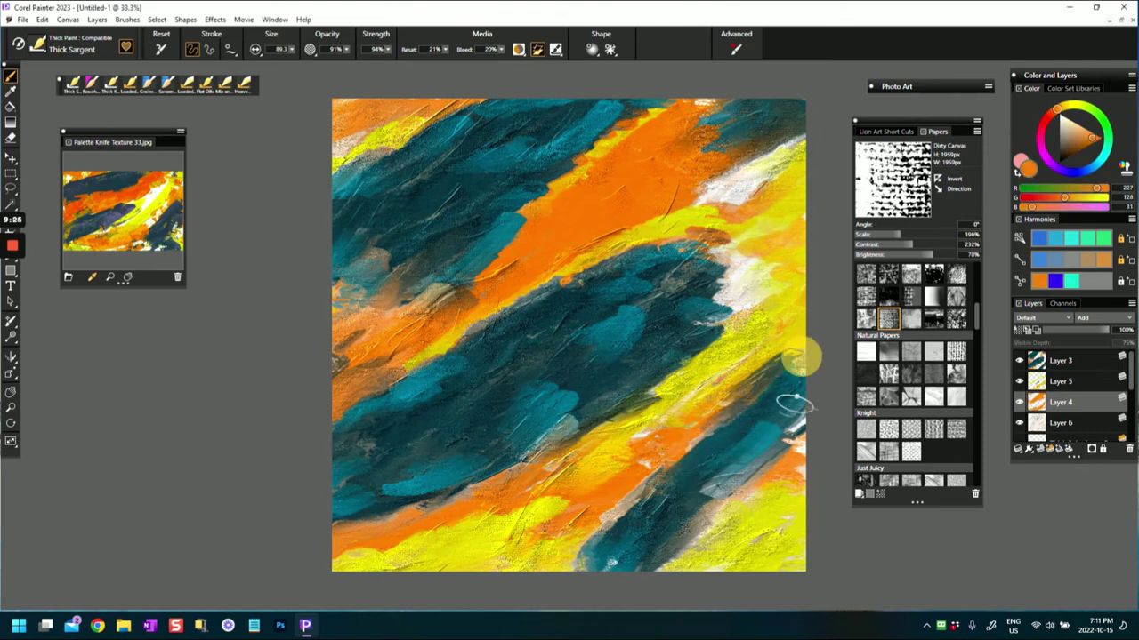
{"action": "left_click", "coordinate": [151, 178], "text": "alt"}
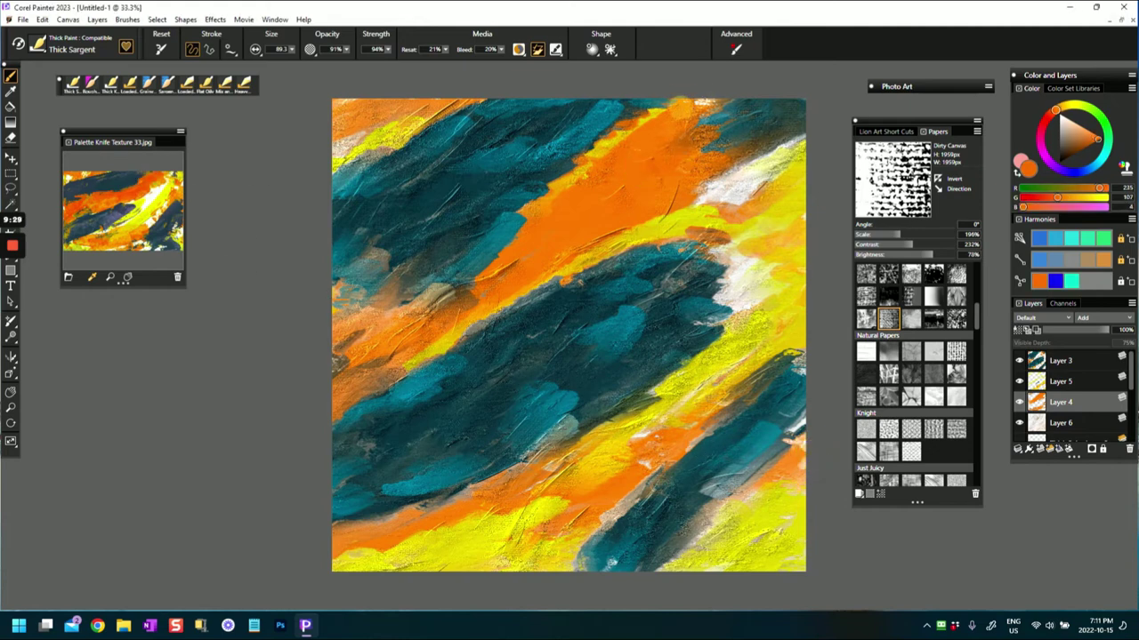
{"action": "left_click", "coordinate": [1046, 123]}
{"action": "left_click", "coordinate": [1087, 139]}
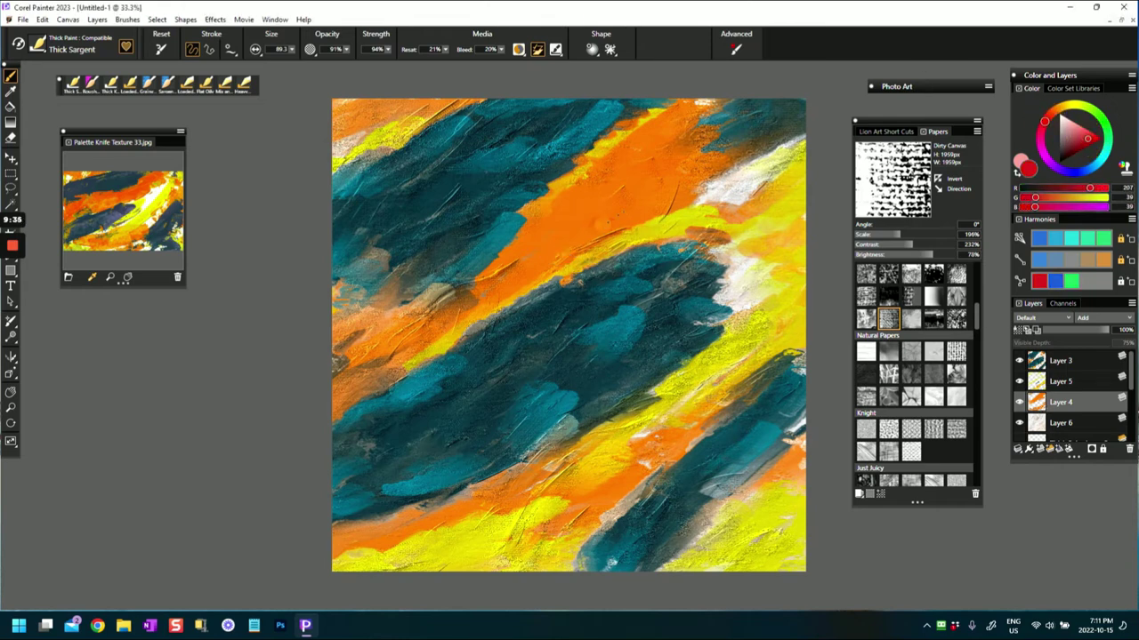
{"action": "left_click_drag", "start_coordinate": [592, 229], "coordinate": [645, 207]}
{"action": "left_click_drag", "start_coordinate": [532, 282], "coordinate": [400, 359]}
{"action": "left_click_drag", "start_coordinate": [377, 308], "coordinate": [349, 320]}
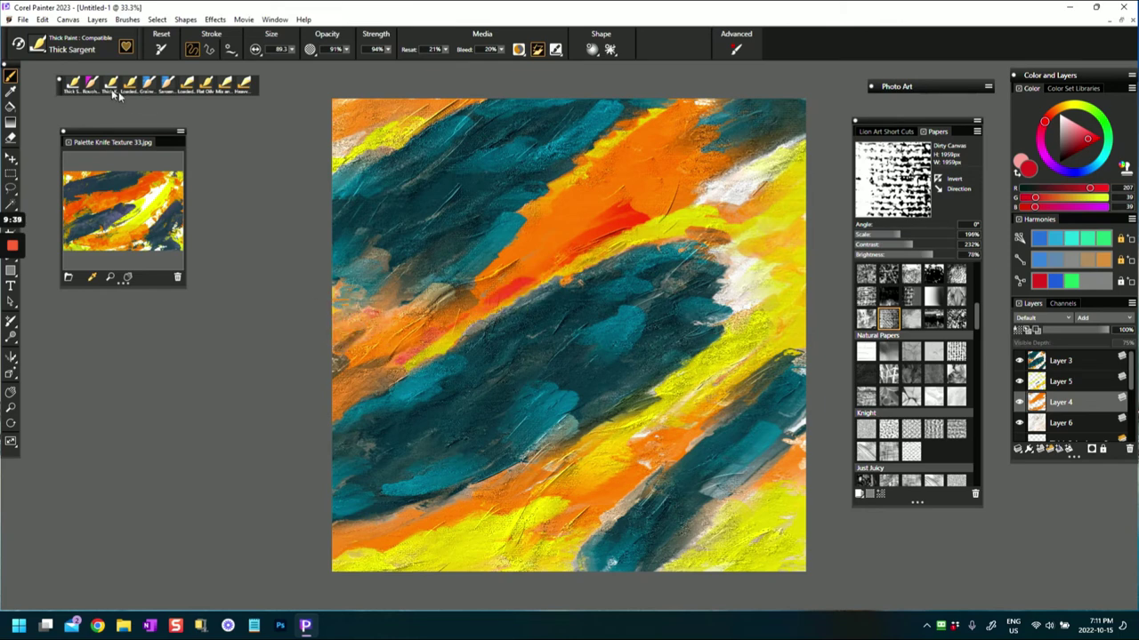
Reselect the Thick Sargent brush and add red strokes at the lower-left and upper-right ends of the central orange band.
{"action": "left_click", "coordinate": [73, 87]}
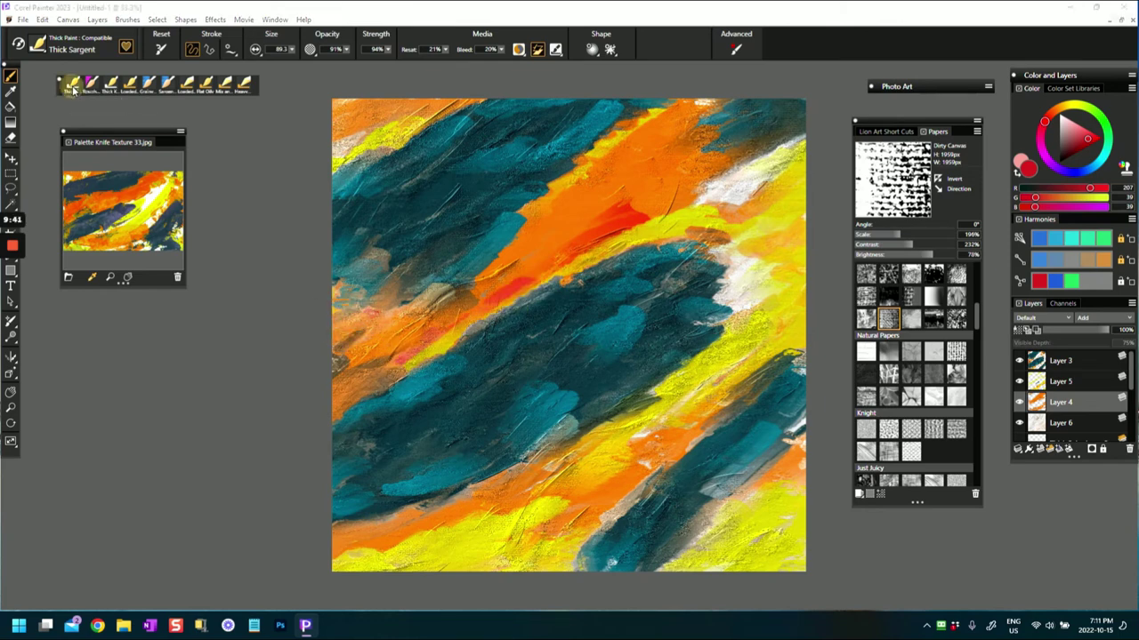
{"action": "left_click_drag", "start_coordinate": [408, 347], "coordinate": [457, 308]}
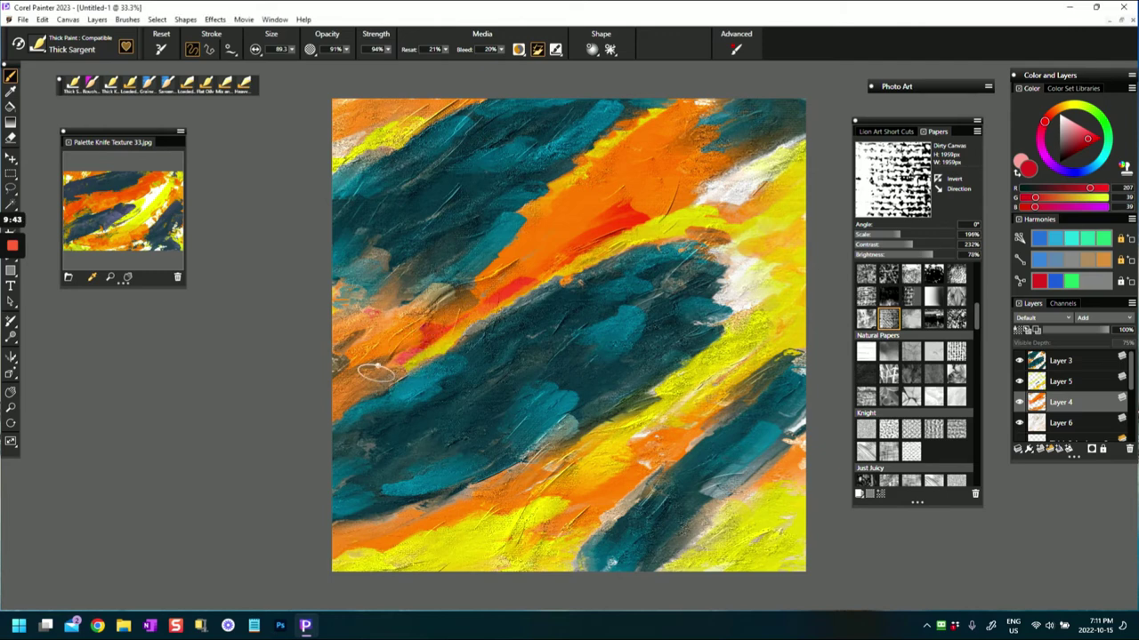
{"action": "mouse_move", "coordinate": [647, 213]}
{"action": "left_mouse_down"}
{"action": "mouse_move", "coordinate": [694, 134]}
{"action": "mouse_move", "coordinate": [684, 120]}
{"action": "mouse_move", "coordinate": [698, 82]}
{"action": "left_mouse_up"}
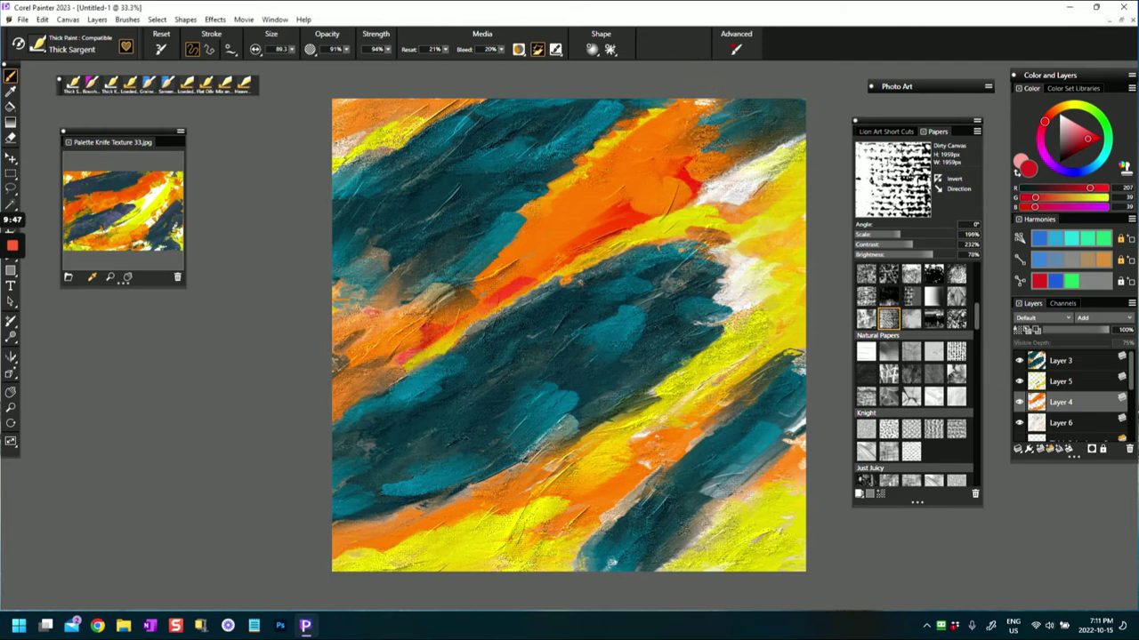
{"action": "left_click_drag", "start_coordinate": [633, 201], "coordinate": [679, 185]}
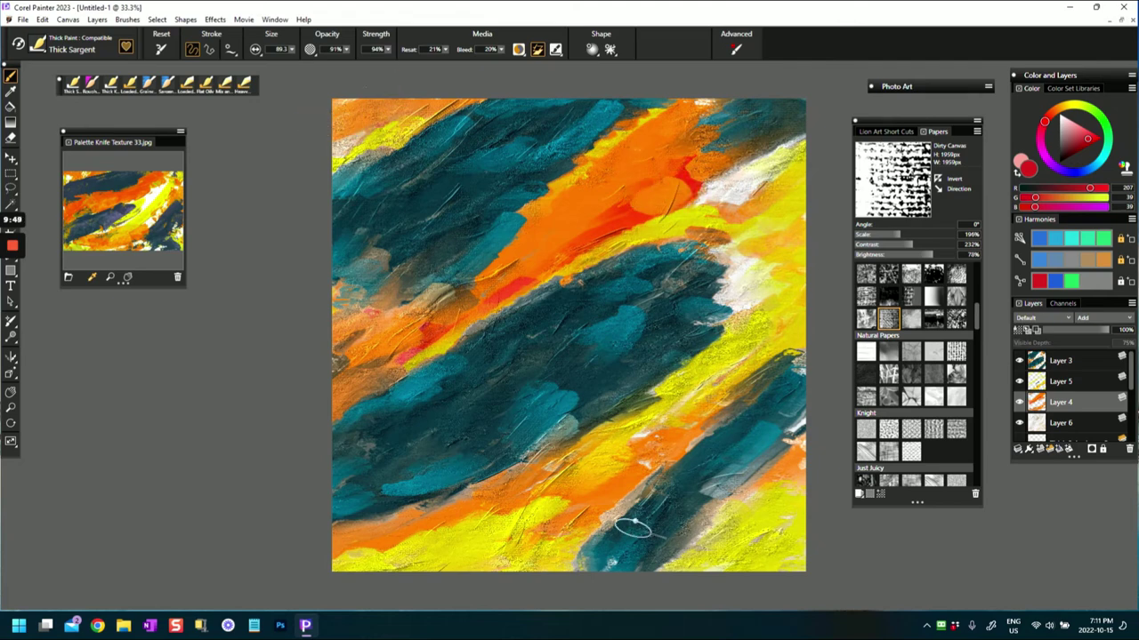
Paint red accents through the lower orange band and along the lower-right orange strip on Layer 4.
{"action": "left_click_drag", "start_coordinate": [618, 491], "coordinate": [656, 452]}
{"action": "left_click_drag", "start_coordinate": [544, 487], "coordinate": [392, 522]}
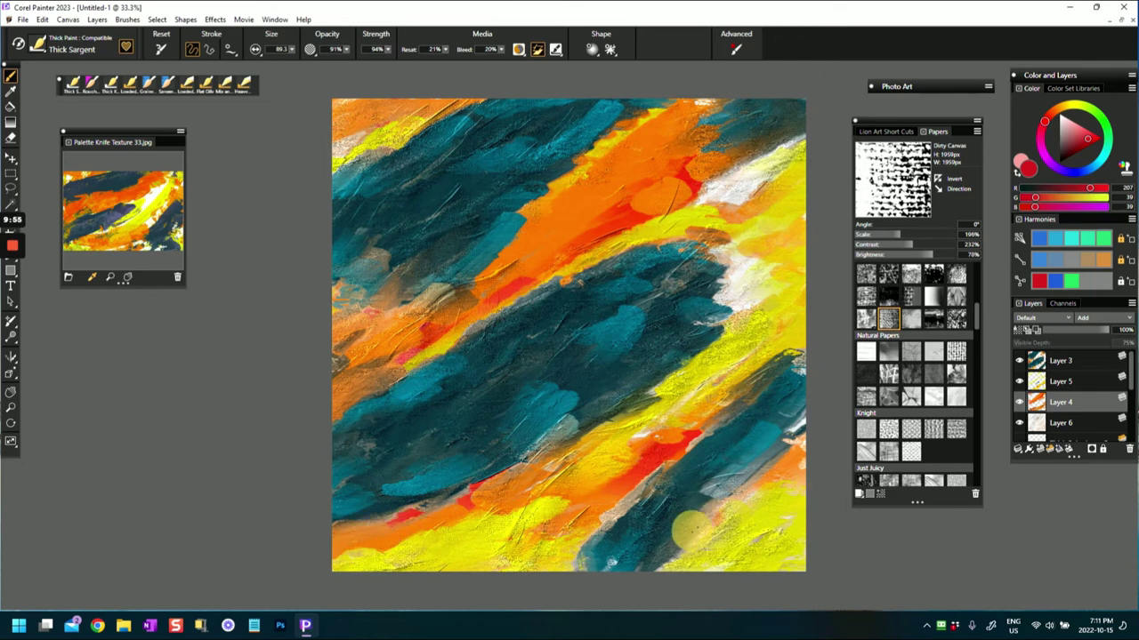
{"action": "left_click_drag", "start_coordinate": [743, 506], "coordinate": [698, 536]}
{"action": "mouse_move", "coordinate": [801, 472]}
{"action": "left_mouse_down"}
{"action": "mouse_move", "coordinate": [719, 518]}
{"action": "mouse_move", "coordinate": [747, 495]}
{"action": "left_mouse_up"}
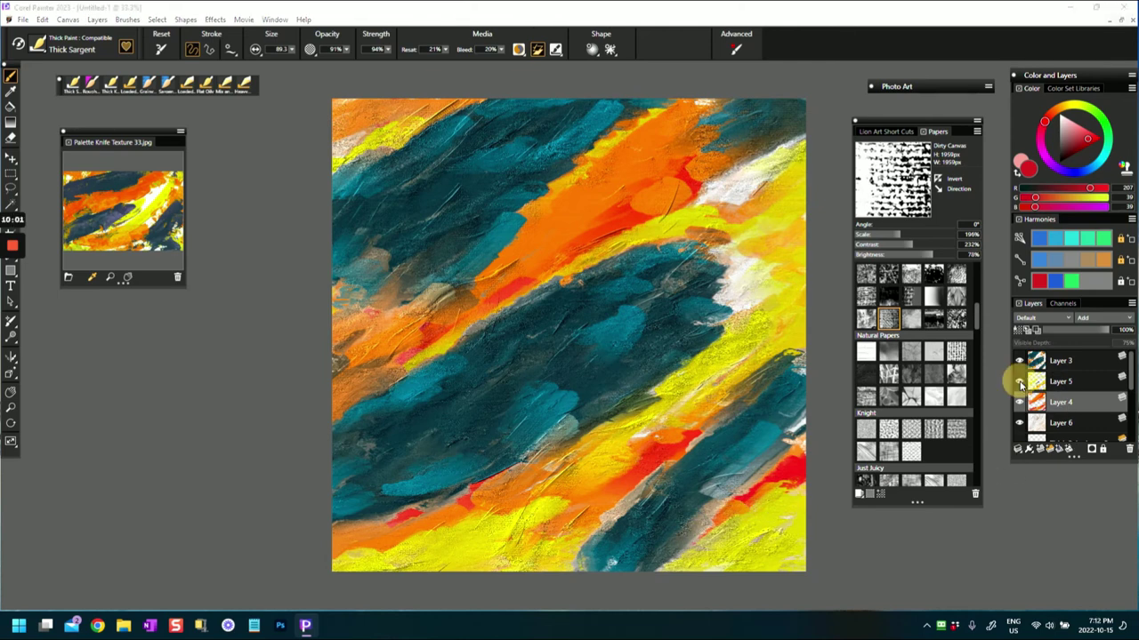
Hide Layer 5 while extending the red strokes along the orange bands on Layer 4, show it again, and brush red across the upper-right white patch.
{"action": "left_click", "coordinate": [1020, 380]}
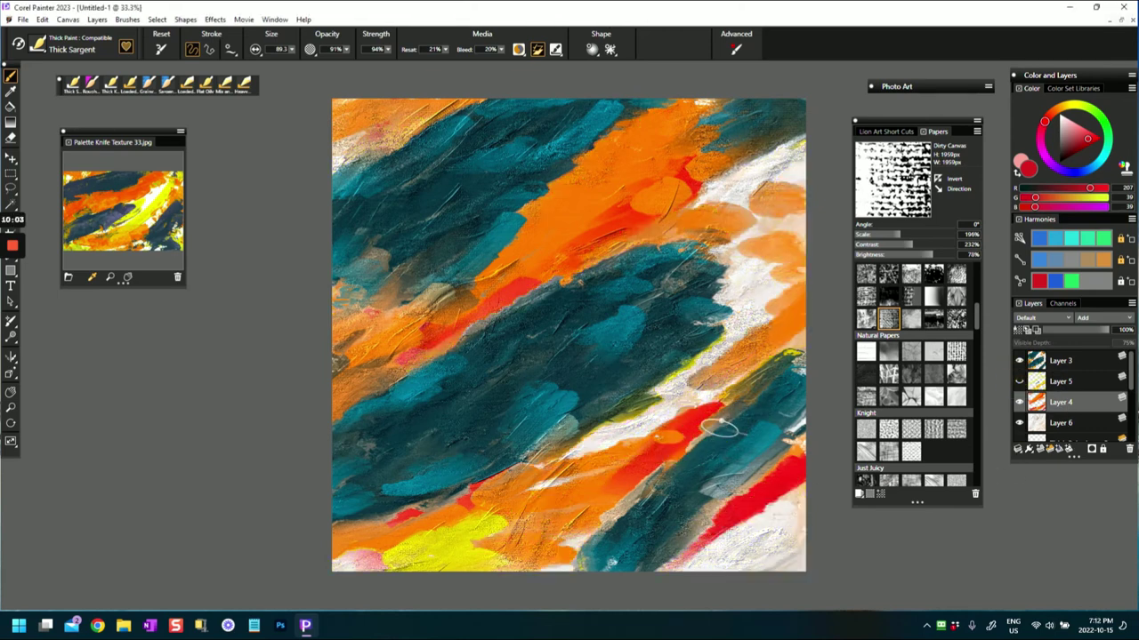
{"action": "left_click_drag", "start_coordinate": [667, 432], "coordinate": [756, 369]}
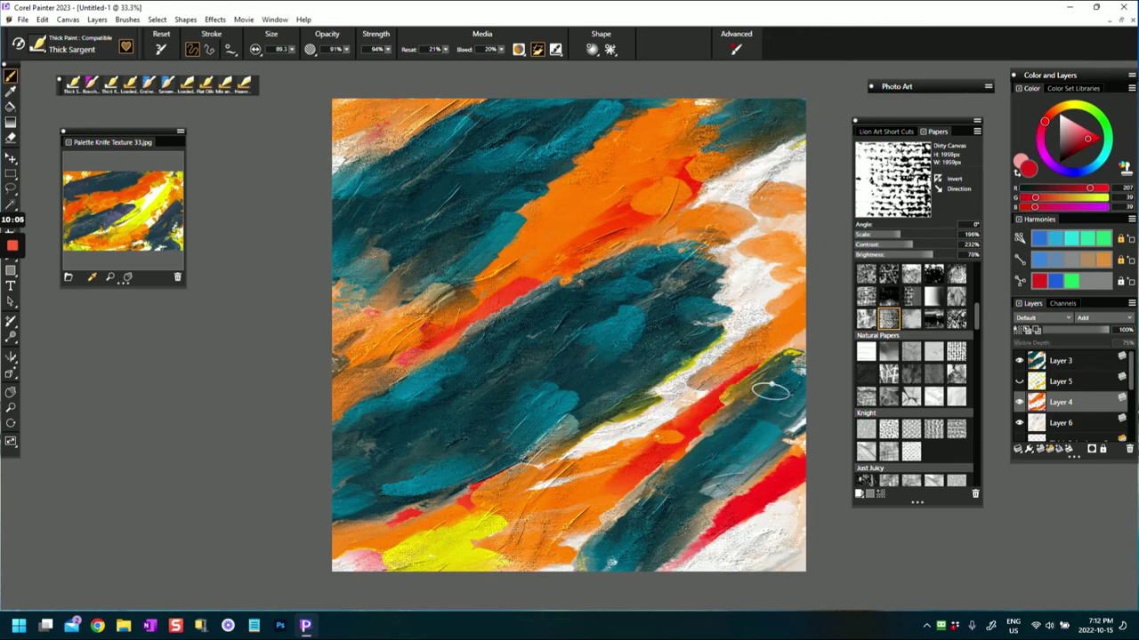
{"action": "left_click_drag", "start_coordinate": [734, 502], "coordinate": [684, 553]}
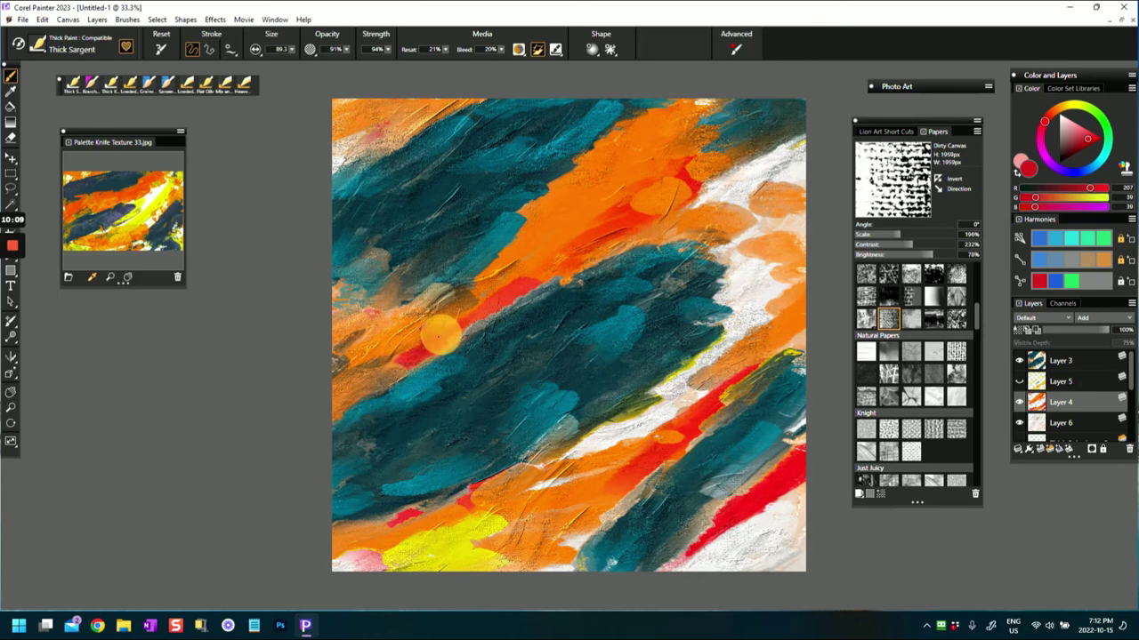
{"action": "left_click_drag", "start_coordinate": [403, 374], "coordinate": [647, 220]}
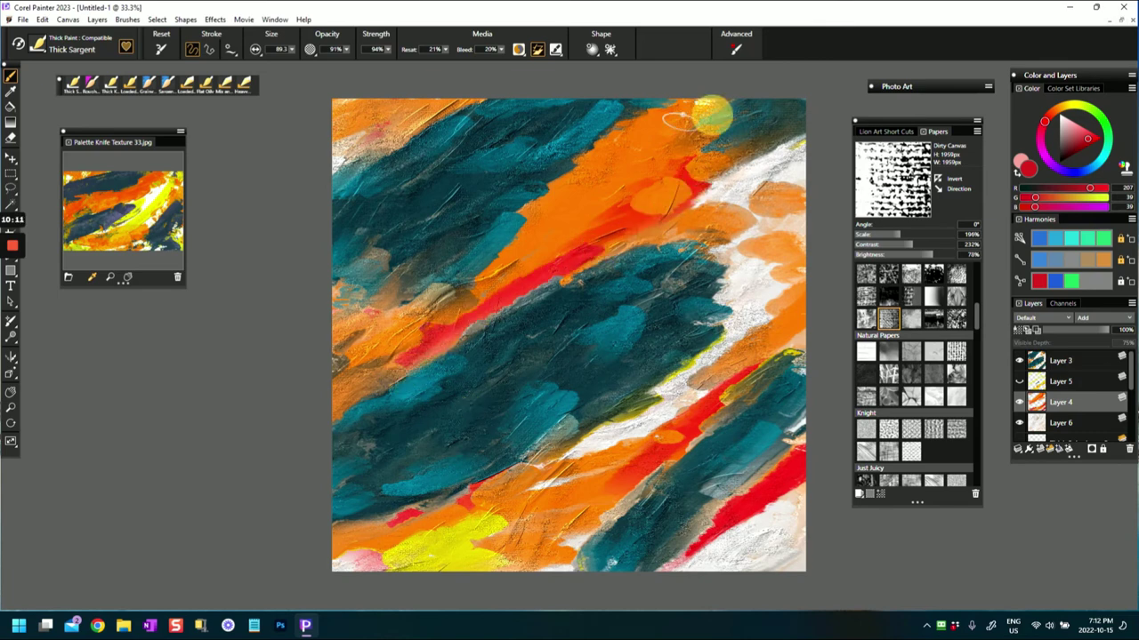
{"action": "left_click", "coordinate": [1020, 381]}
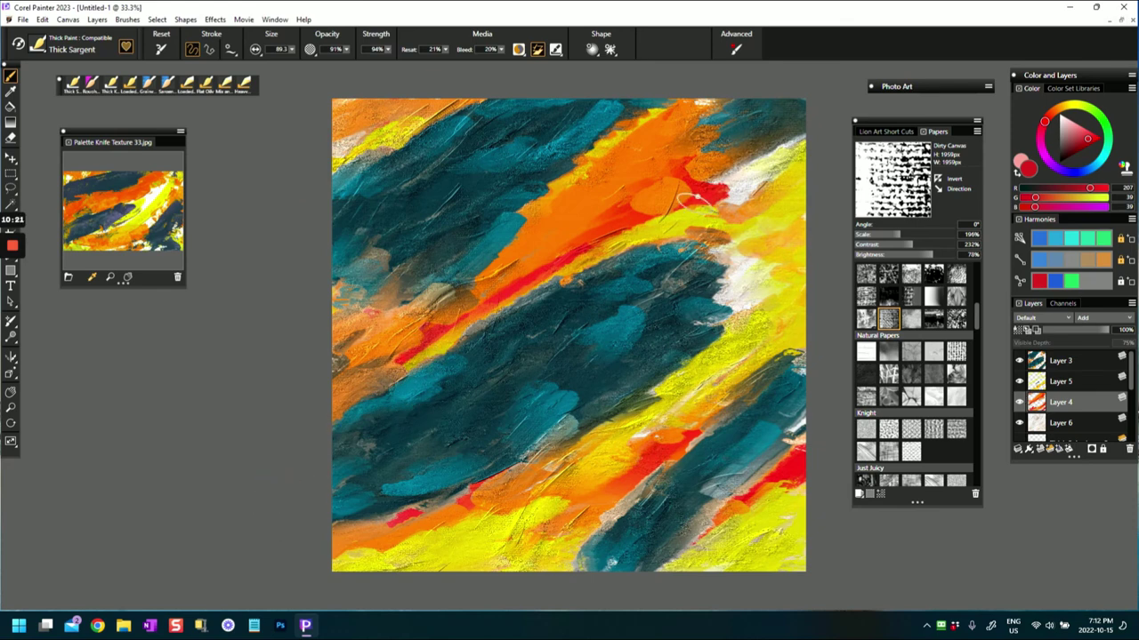
{"action": "mouse_move", "coordinate": [652, 187]}
{"action": "left_mouse_down"}
{"action": "mouse_move", "coordinate": [690, 162]}
{"action": "mouse_move", "coordinate": [790, 155]}
{"action": "left_mouse_up"}
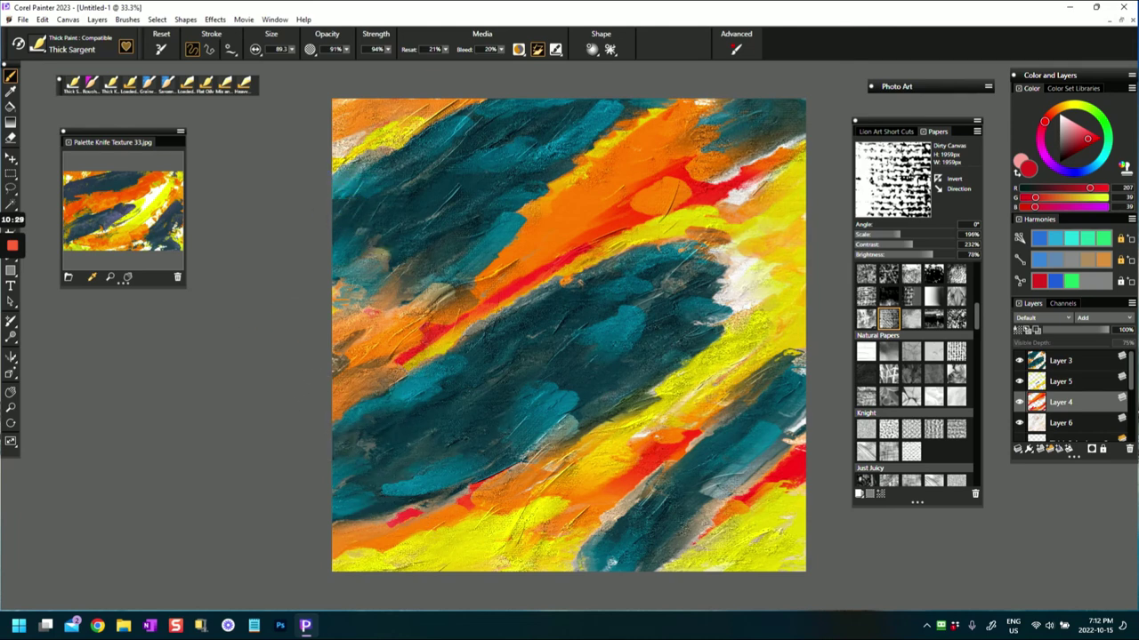
On Layer 3, dab red at the left edge of the upper teal band and blend over it with dark grey-teal sampled from that band.
{"action": "left_click", "coordinate": [1056, 362]}
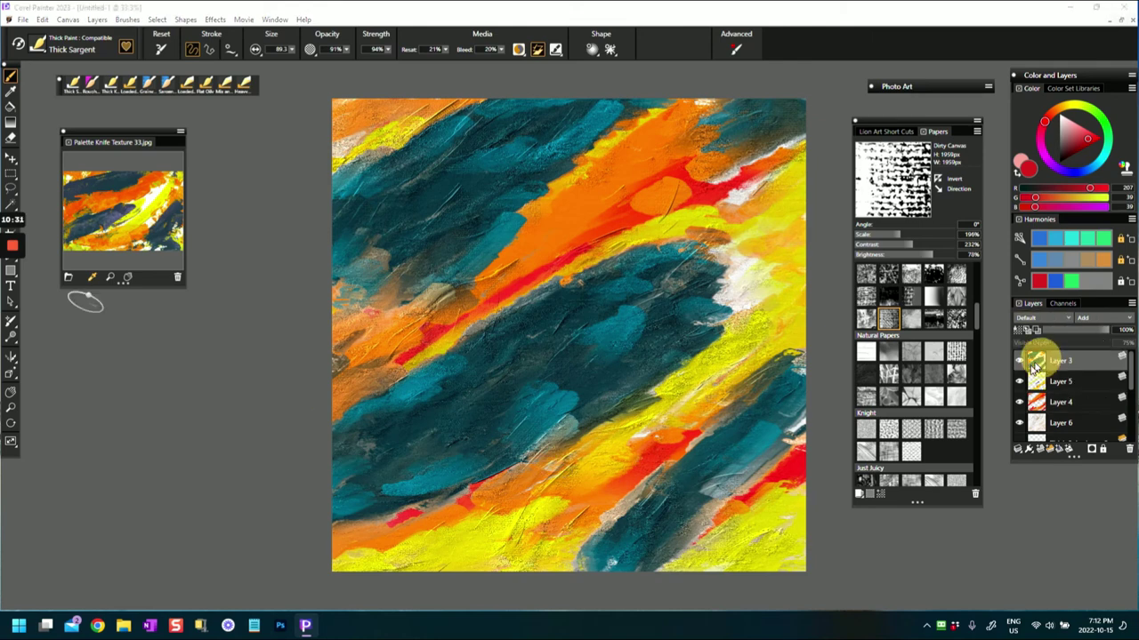
{"action": "mouse_move", "coordinate": [436, 265]}
{"action": "left_mouse_down"}
{"action": "mouse_move", "coordinate": [386, 263]}
{"action": "mouse_move", "coordinate": [370, 274]}
{"action": "mouse_move", "coordinate": [358, 243]}
{"action": "left_mouse_up"}
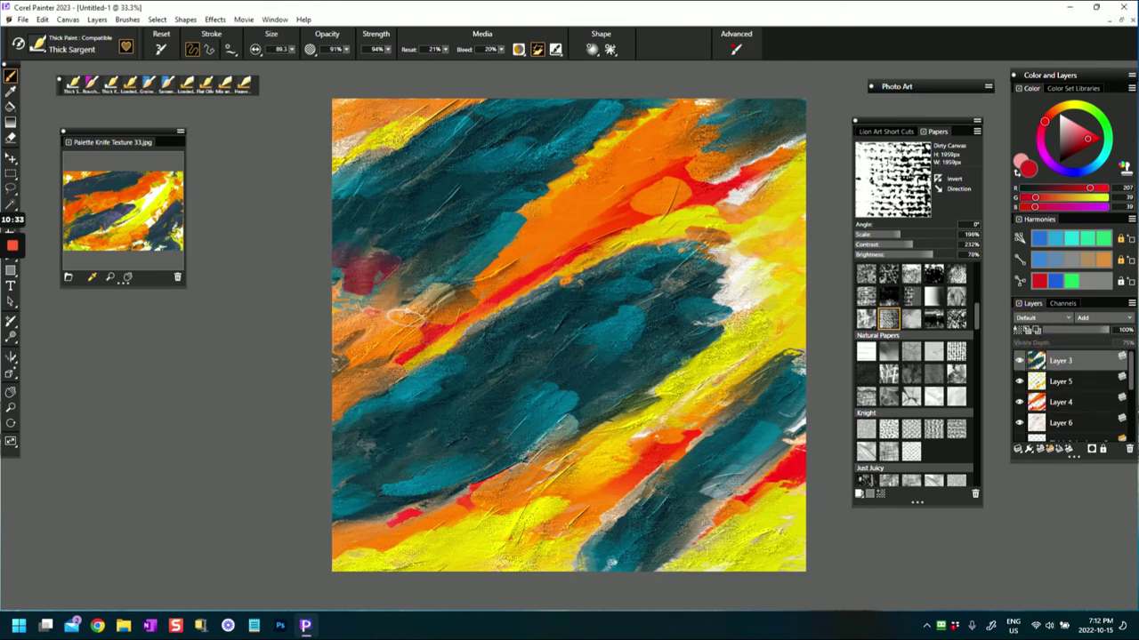
{"action": "left_click", "coordinate": [450, 256], "text": "alt"}
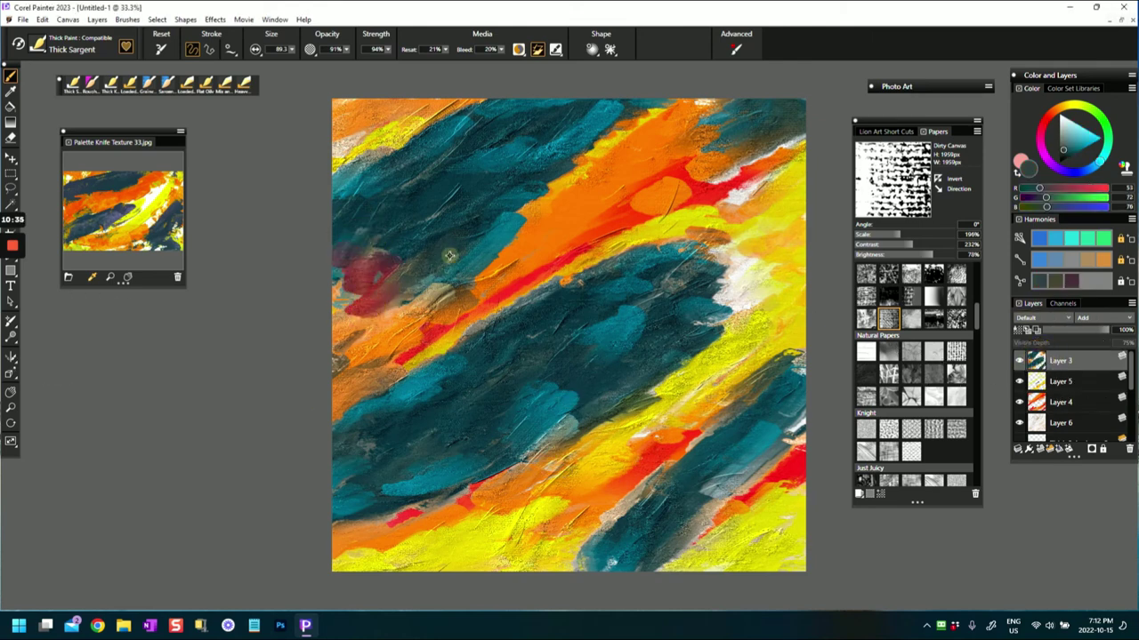
{"action": "left_click_drag", "start_coordinate": [400, 275], "coordinate": [334, 301]}
{"action": "left_click_drag", "start_coordinate": [360, 252], "coordinate": [393, 230]}
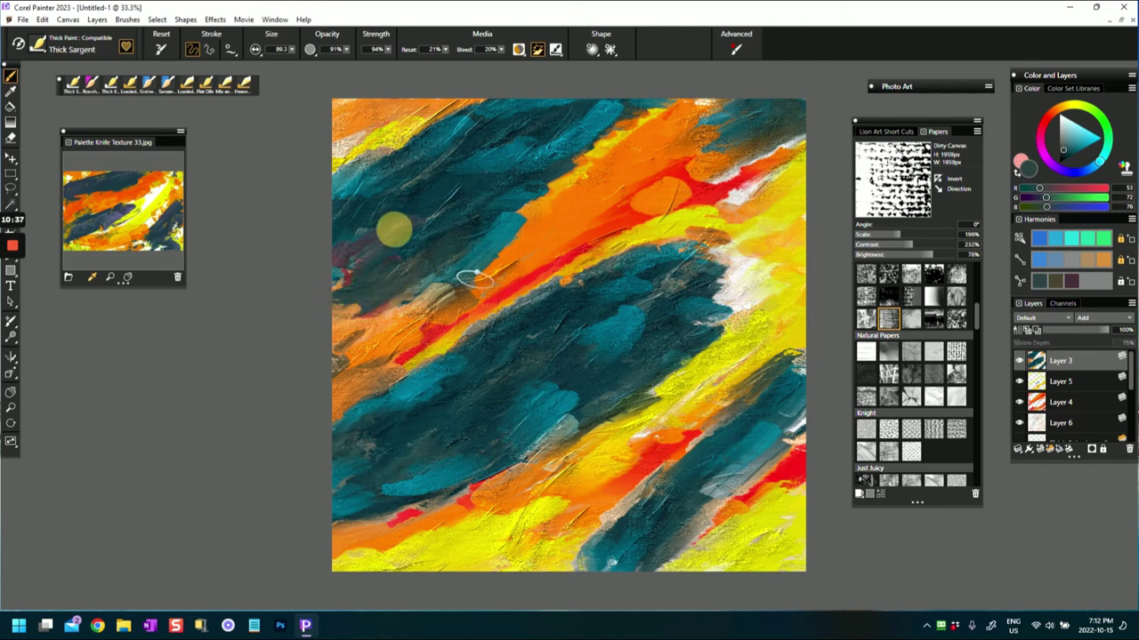
Brush dark grey-teal across the right end of the central teal band into the adjoining white patch.
{"action": "mouse_move", "coordinate": [576, 288]}
{"action": "left_mouse_down"}
{"action": "mouse_move", "coordinate": [617, 269]}
{"action": "mouse_move", "coordinate": [702, 253]}
{"action": "mouse_move", "coordinate": [715, 313]}
{"action": "mouse_move", "coordinate": [684, 334]}
{"action": "mouse_move", "coordinate": [717, 291]}
{"action": "mouse_move", "coordinate": [710, 262]}
{"action": "mouse_move", "coordinate": [728, 277]}
{"action": "mouse_move", "coordinate": [701, 293]}
{"action": "mouse_move", "coordinate": [730, 288]}
{"action": "mouse_move", "coordinate": [721, 301]}
{"action": "mouse_move", "coordinate": [755, 278]}
{"action": "mouse_move", "coordinate": [694, 312]}
{"action": "left_mouse_up"}
{"action": "left_click_drag", "start_coordinate": [767, 290], "coordinate": [658, 353]}
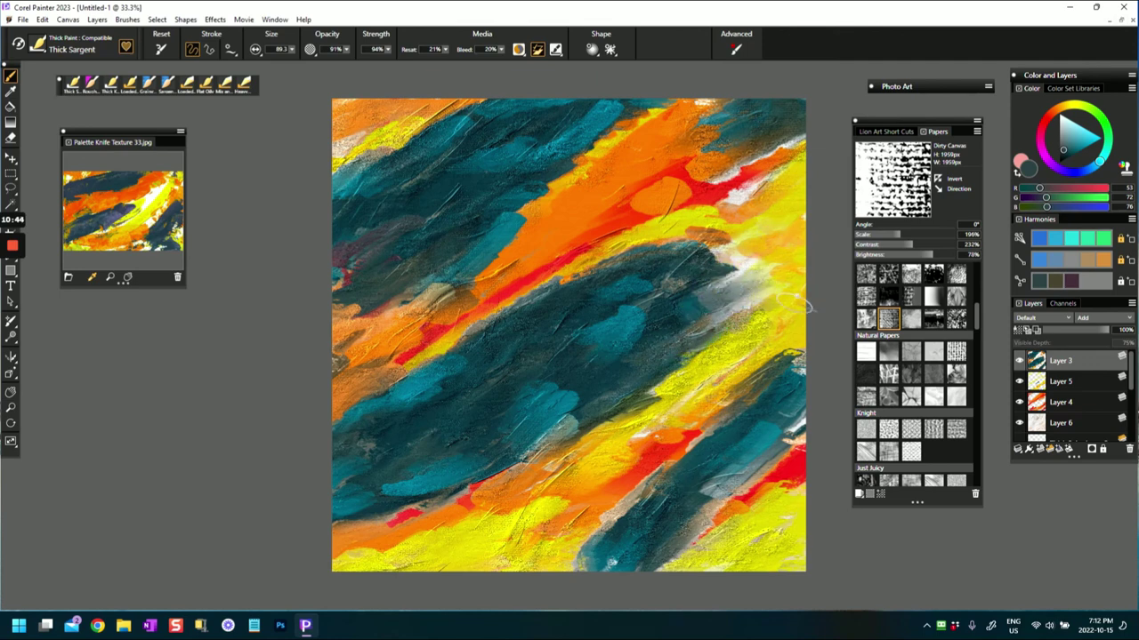
Hide Layer 3, sample white on Layer 6, paint over the stray dark stroke right of centre, and undo the last stroke.
{"action": "left_click", "coordinate": [1037, 426]}
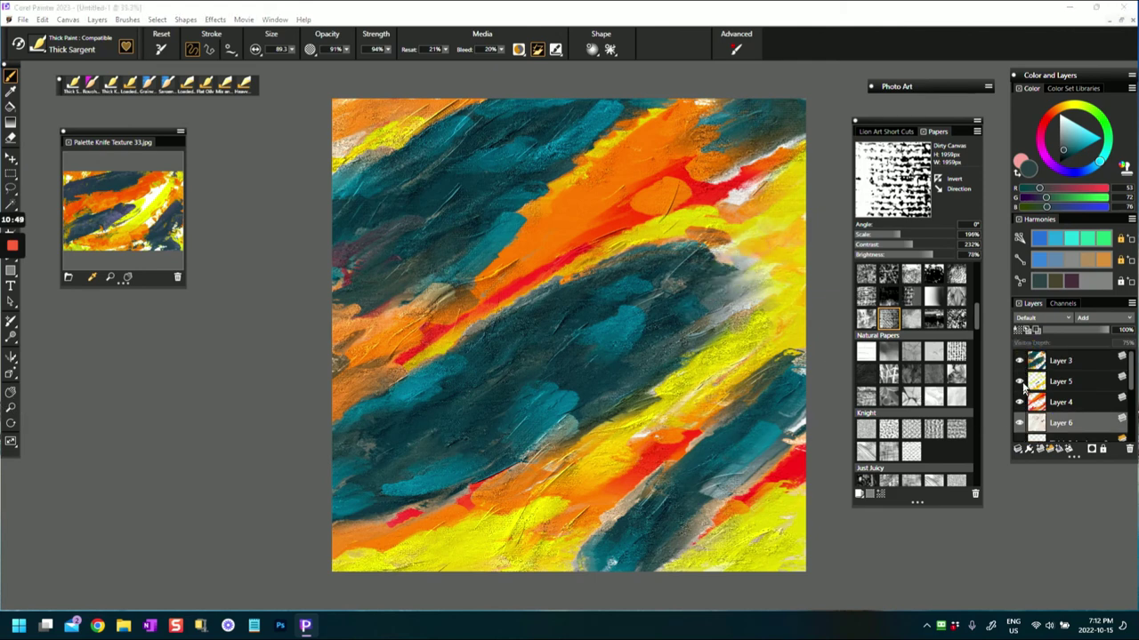
{"action": "left_click", "coordinate": [1020, 361]}
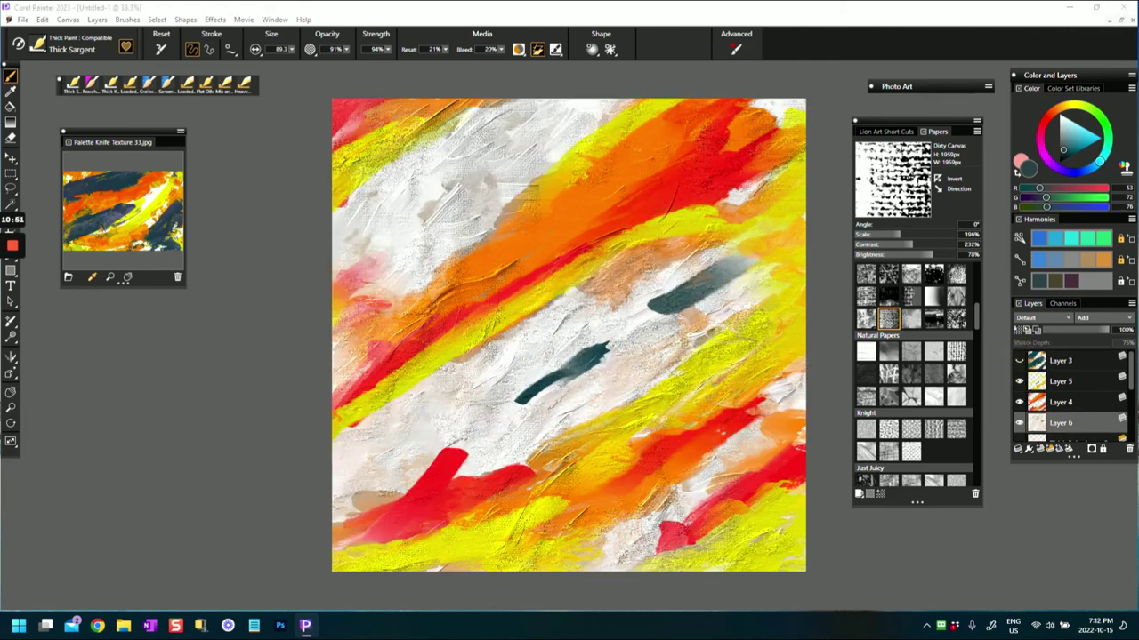
{"action": "left_click", "coordinate": [634, 331], "text": "alt"}
{"action": "mouse_move", "coordinate": [674, 326]}
{"action": "left_mouse_down"}
{"action": "mouse_move", "coordinate": [703, 293]}
{"action": "mouse_move", "coordinate": [676, 307]}
{"action": "mouse_move", "coordinate": [738, 267]}
{"action": "mouse_move", "coordinate": [760, 233]}
{"action": "left_mouse_up"}
{"action": "mouse_move", "coordinate": [654, 292]}
{"action": "left_mouse_down"}
{"action": "mouse_move", "coordinate": [712, 253]}
{"action": "mouse_move", "coordinate": [752, 245]}
{"action": "left_mouse_up"}
{"action": "left_click_drag", "start_coordinate": [605, 390], "coordinate": [683, 326]}
{"action": "key", "text": "ctrl+z"}
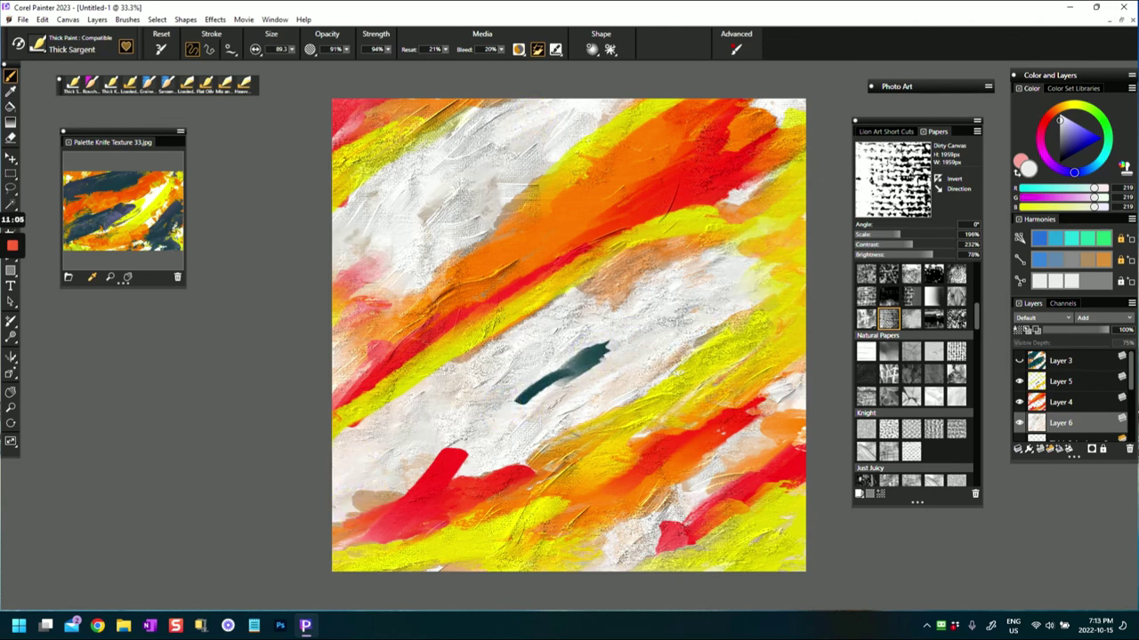
Hide Layers 4 and 5 to inspect the paint beneath, and make Layers 3, 4 and 5 visible again.
{"action": "left_click", "coordinate": [1020, 402]}
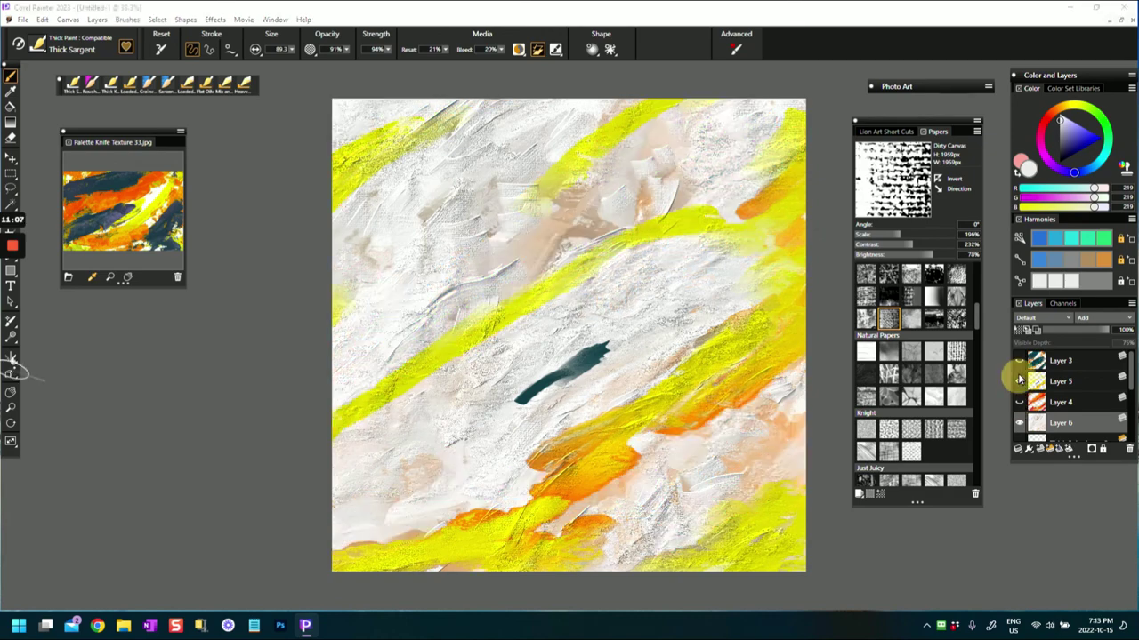
{"action": "left_click", "coordinate": [1020, 381]}
{"action": "left_click", "coordinate": [1019, 361]}
{"action": "left_click", "coordinate": [1019, 381]}
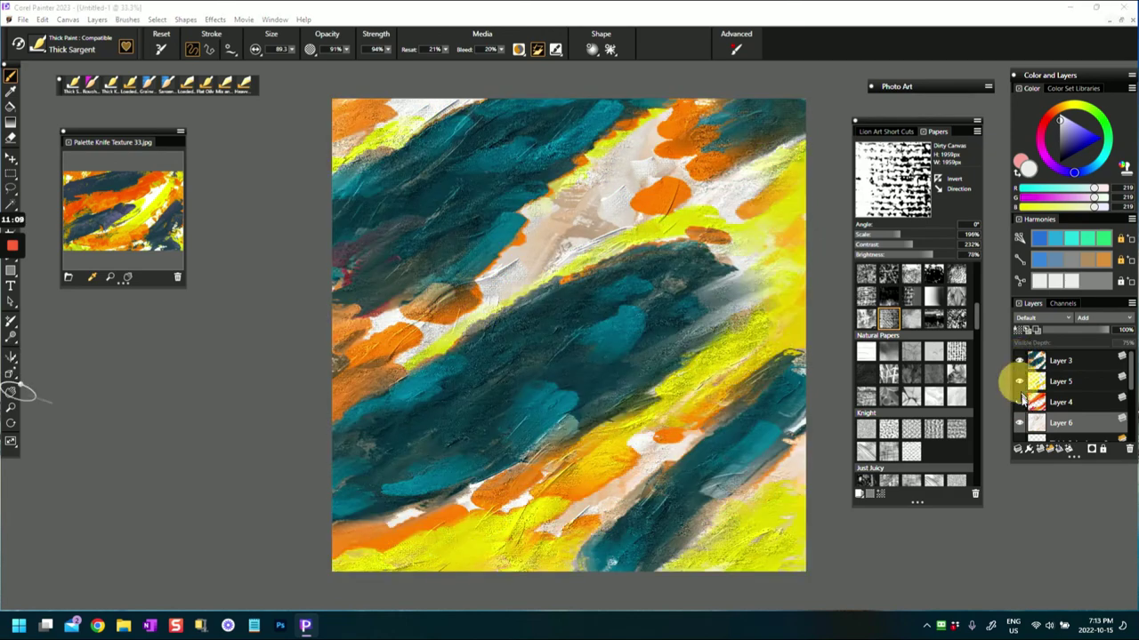
{"action": "left_click", "coordinate": [1020, 402]}
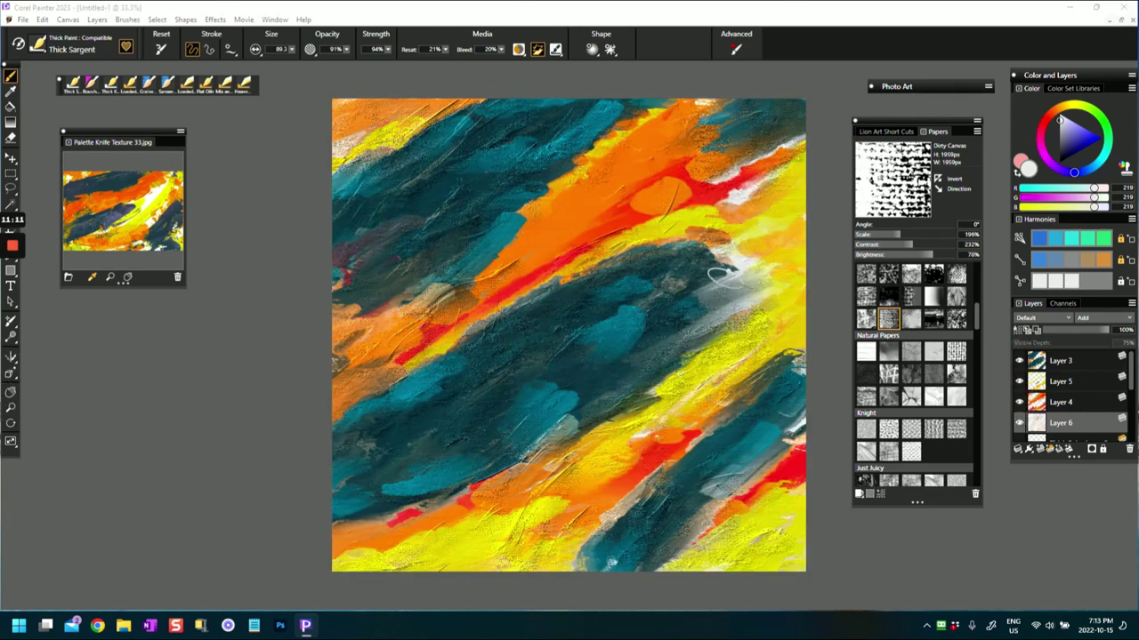